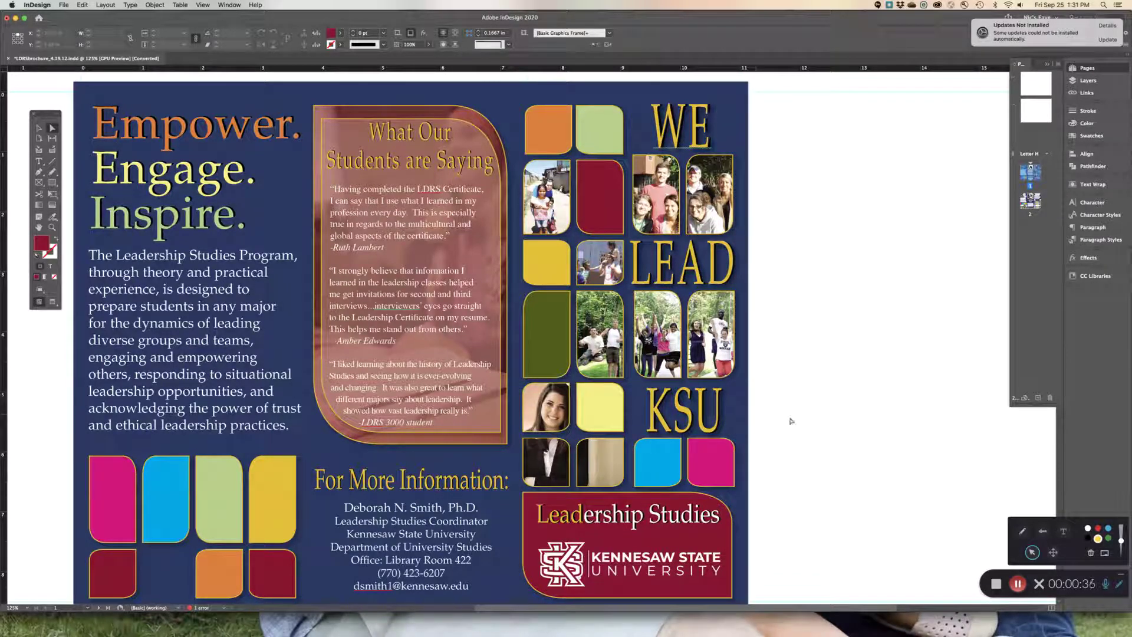
- Draw a burgundy rectangle about 1.32 in wide and 2.04 in high on the empty pasteboard beside the brochure
left_click(38, 127)
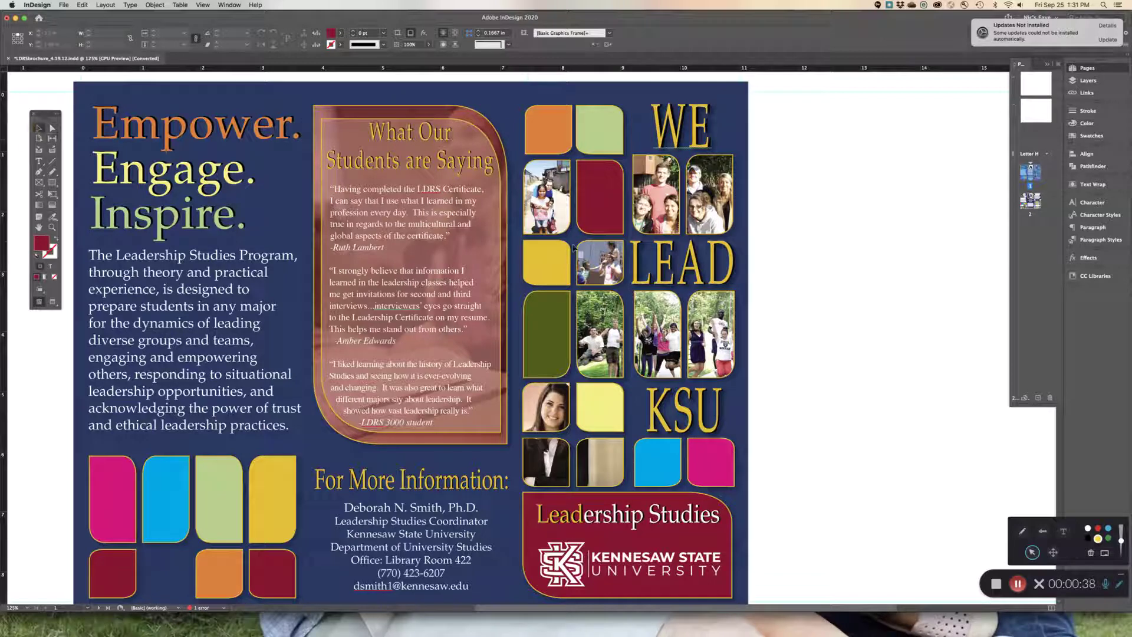
scroll(684, 254, "right", 8)
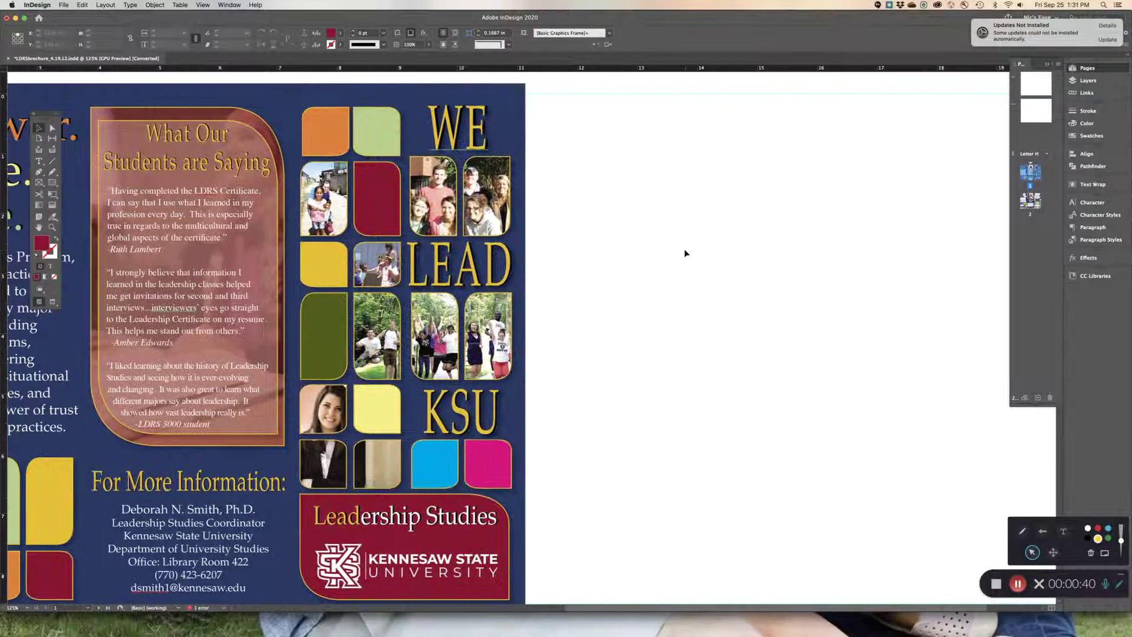
scroll(685, 253, "right", 2)
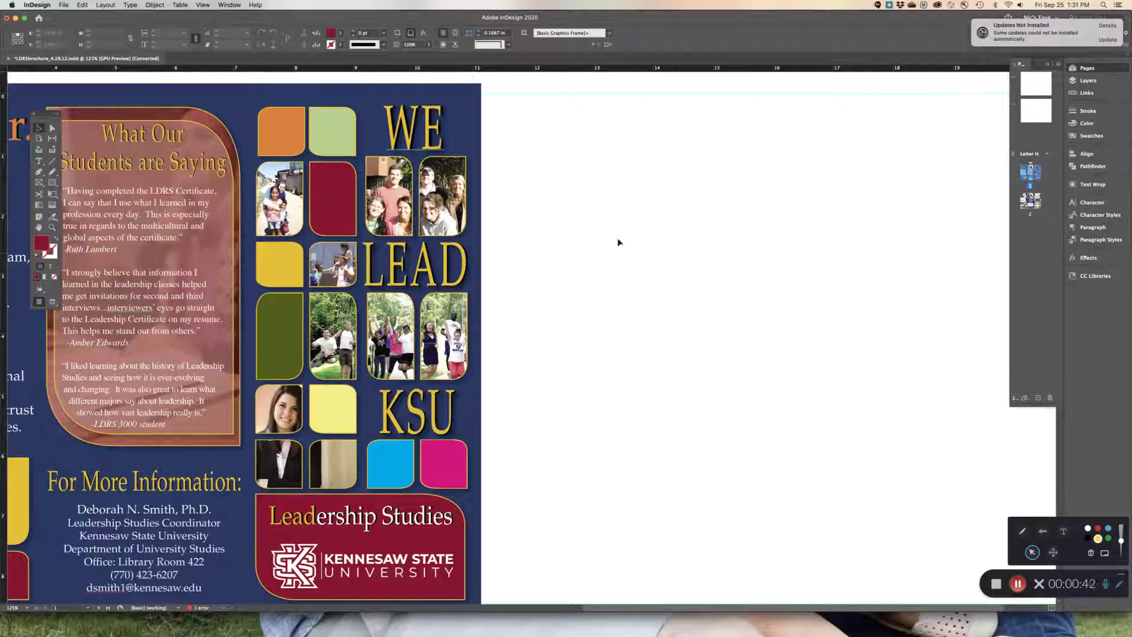
scroll(646, 253, "right", 2)
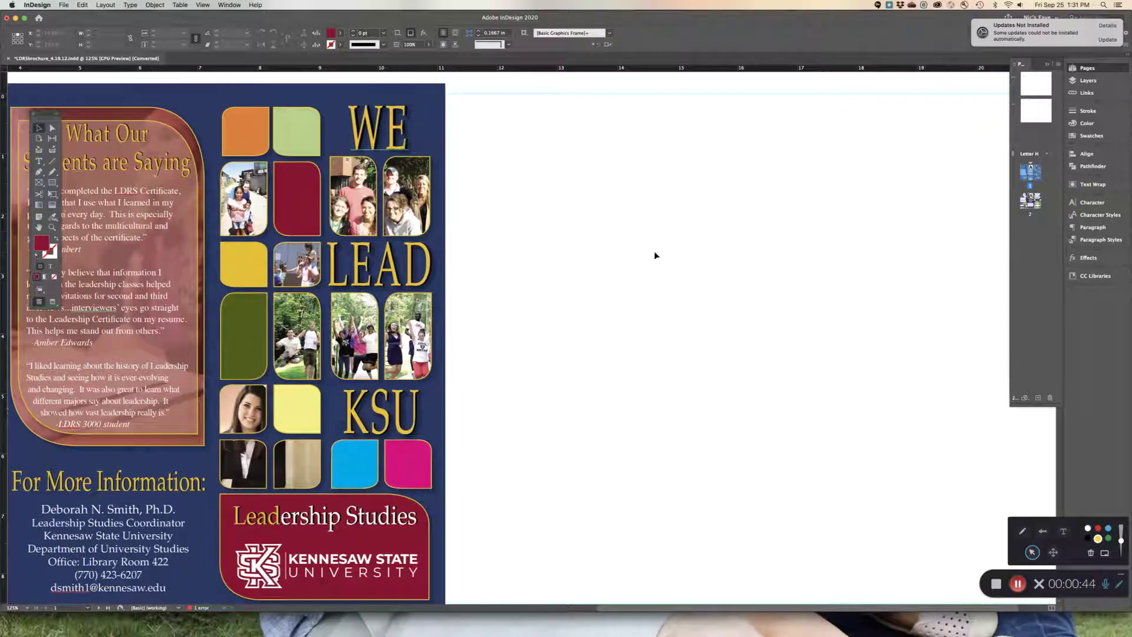
left_click(52, 183)
left_click_drag(528, 136, 608, 260)
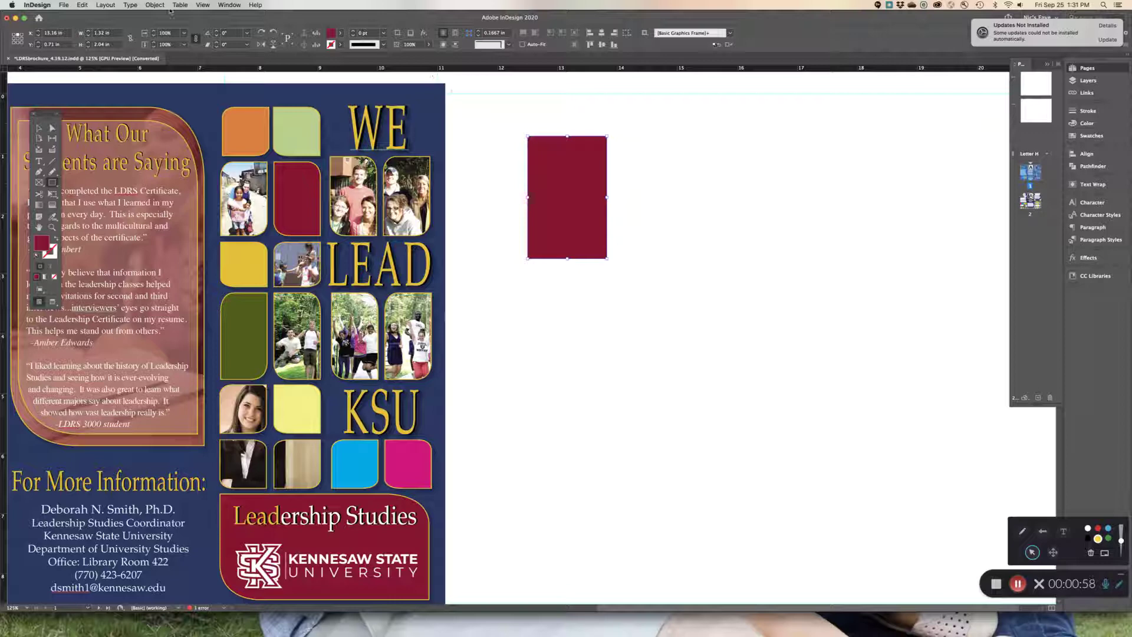
- Open the rectangle's Corner Options and give all four corners a 0.25 in Rounded shape
left_click(161, 7)
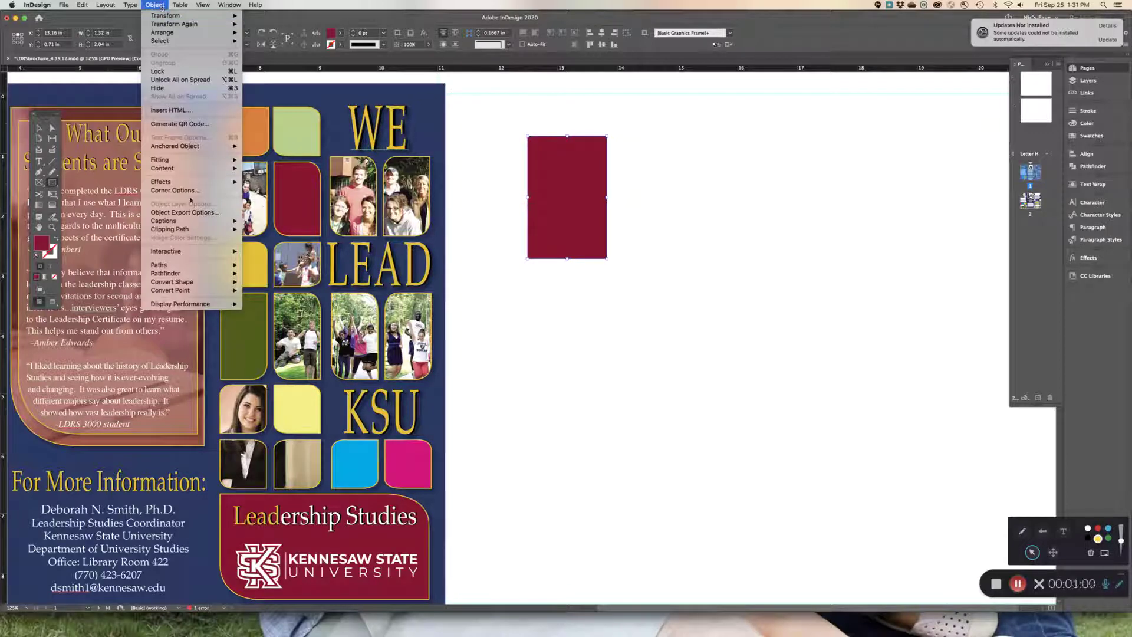
left_click(190, 191)
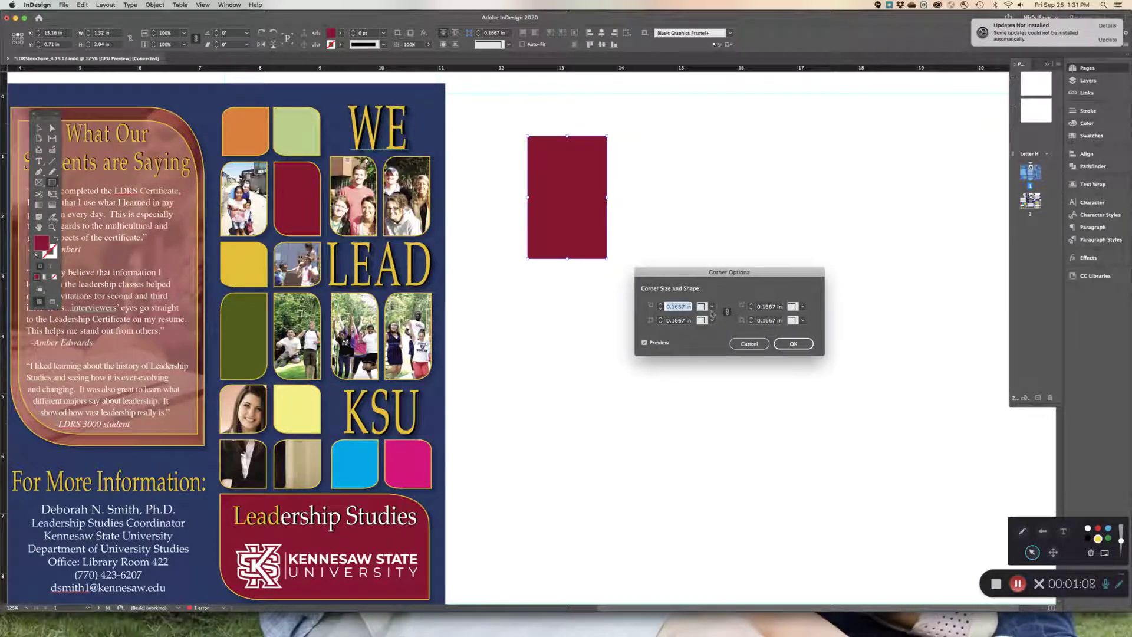
type("0.25")
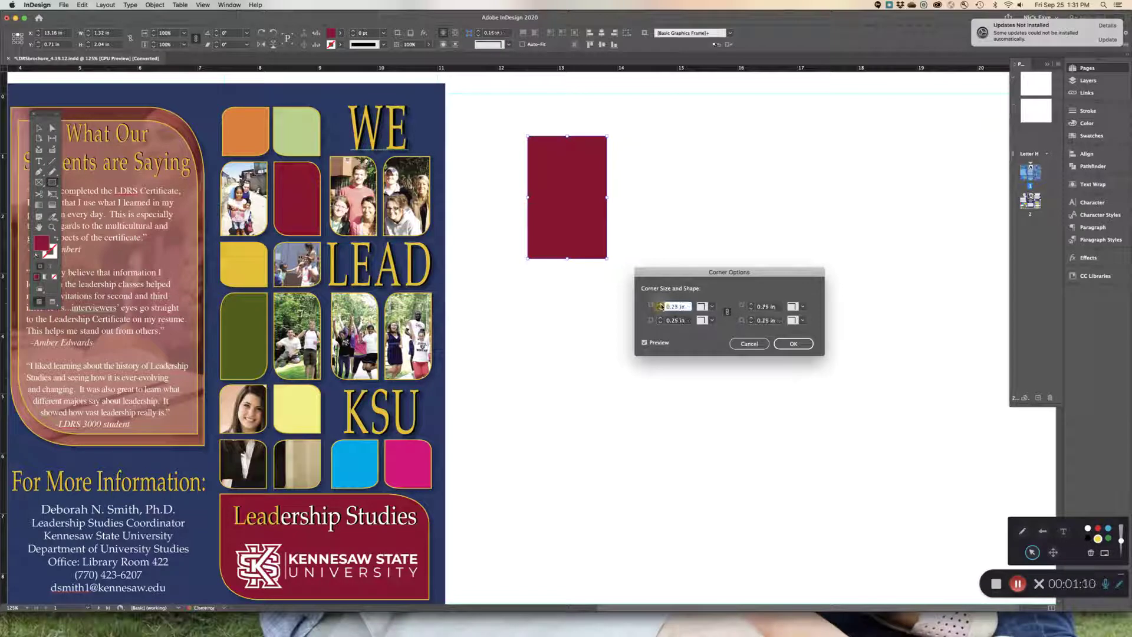
left_click(712, 307)
left_click(712, 360)
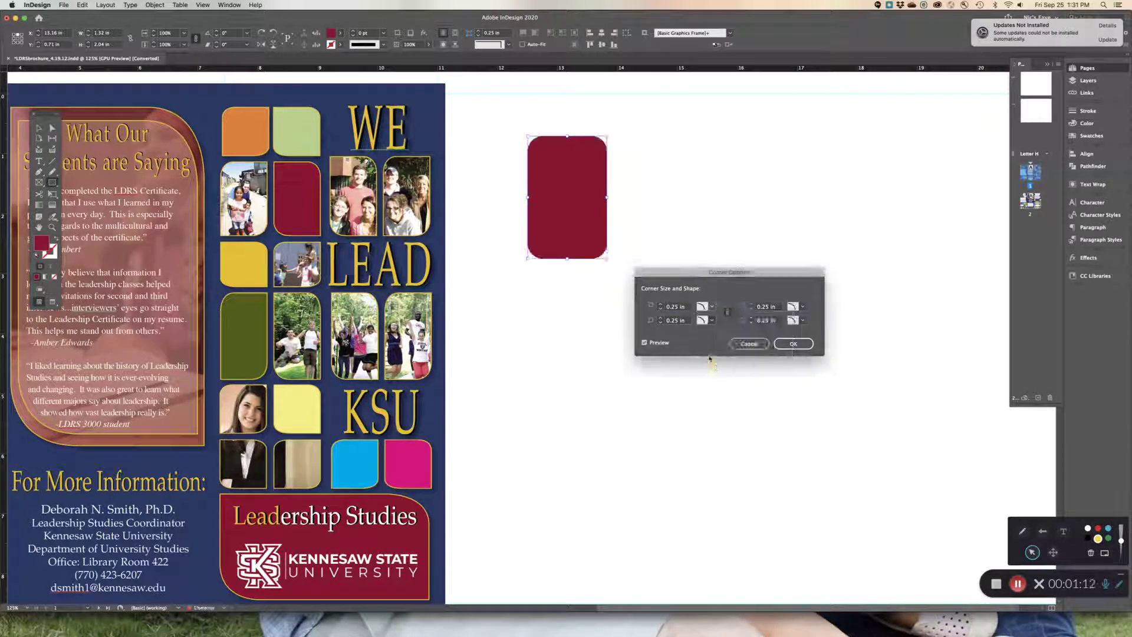
- Try larger sizes for the linked corners, and settle on a corner size of 0.3125 in
left_click(661, 305)
left_click(661, 305)
left_click(661, 304)
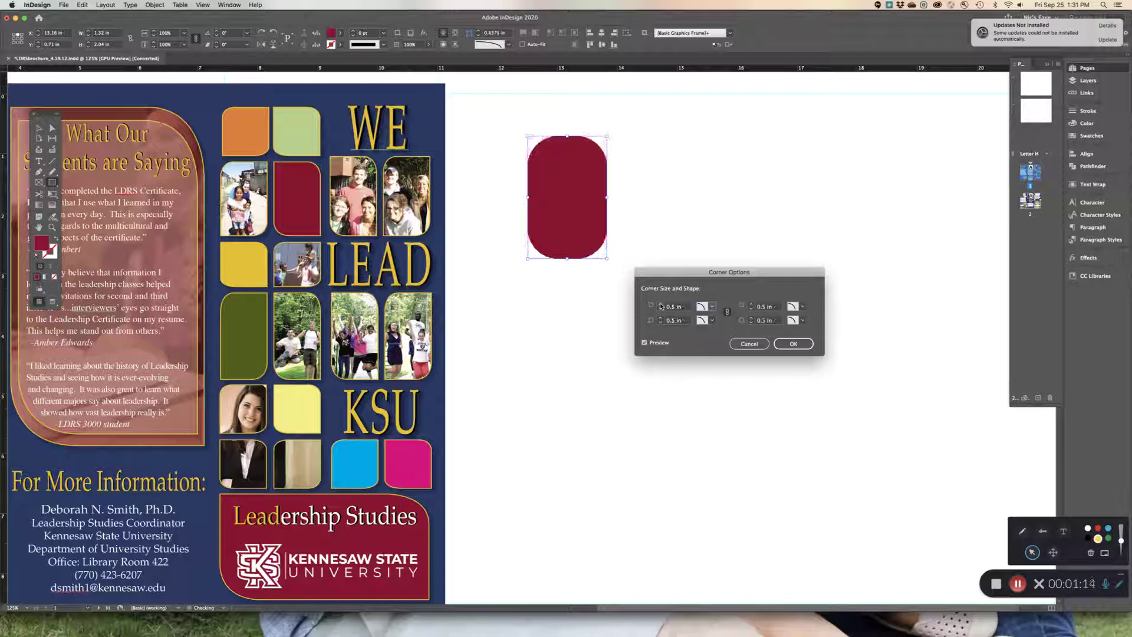
left_click(661, 304)
left_click(661, 309)
left_click(661, 309)
left_click(660, 309)
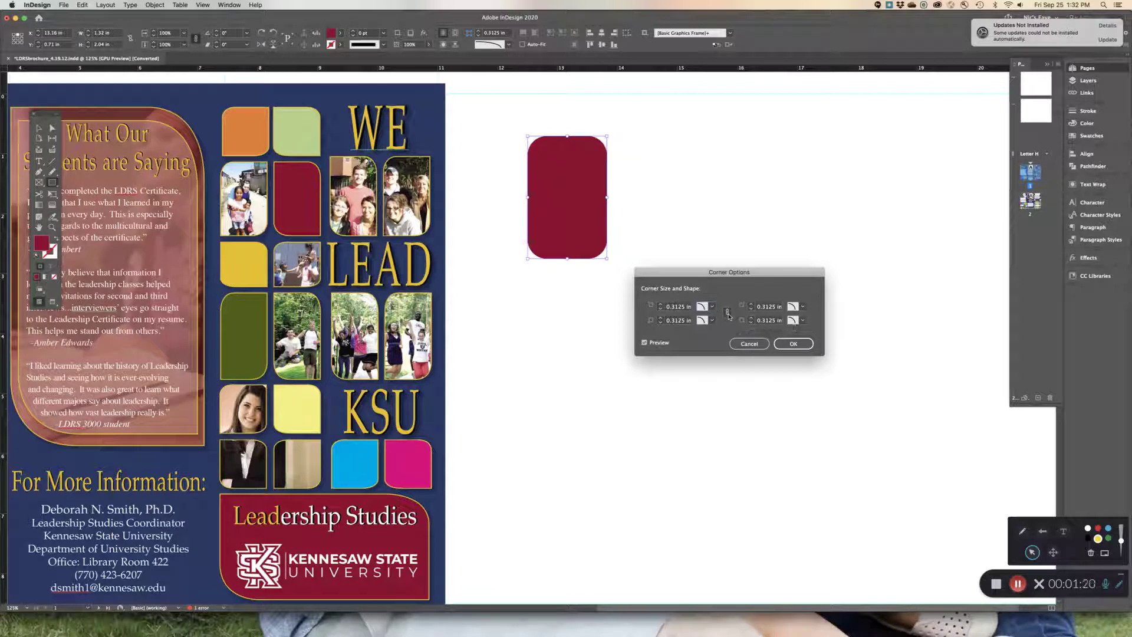
- Unlink the corner settings and set the rectangle's bottom-left and top-right corners to None
left_click(729, 314)
left_click(711, 321)
left_click(712, 330)
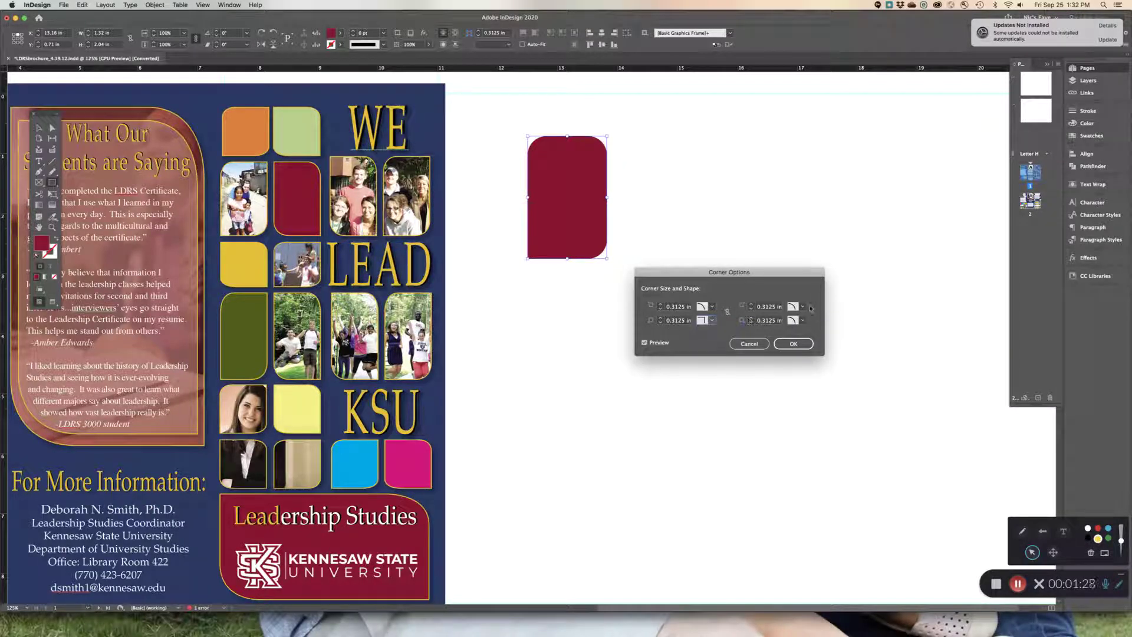
left_click(803, 306)
left_click(803, 319)
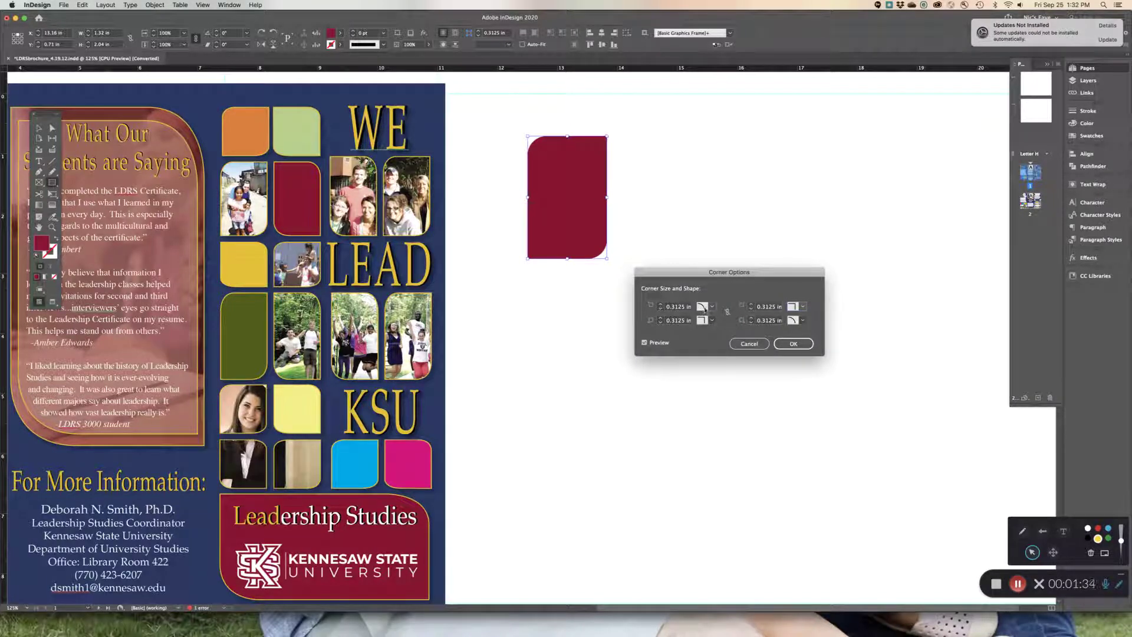
- Set the bottom-right corner to Inverse Rounded, try Fancy for the top-left one, make it Inverse Rounded as well, and apply
left_click(802, 321)
left_click(800, 364)
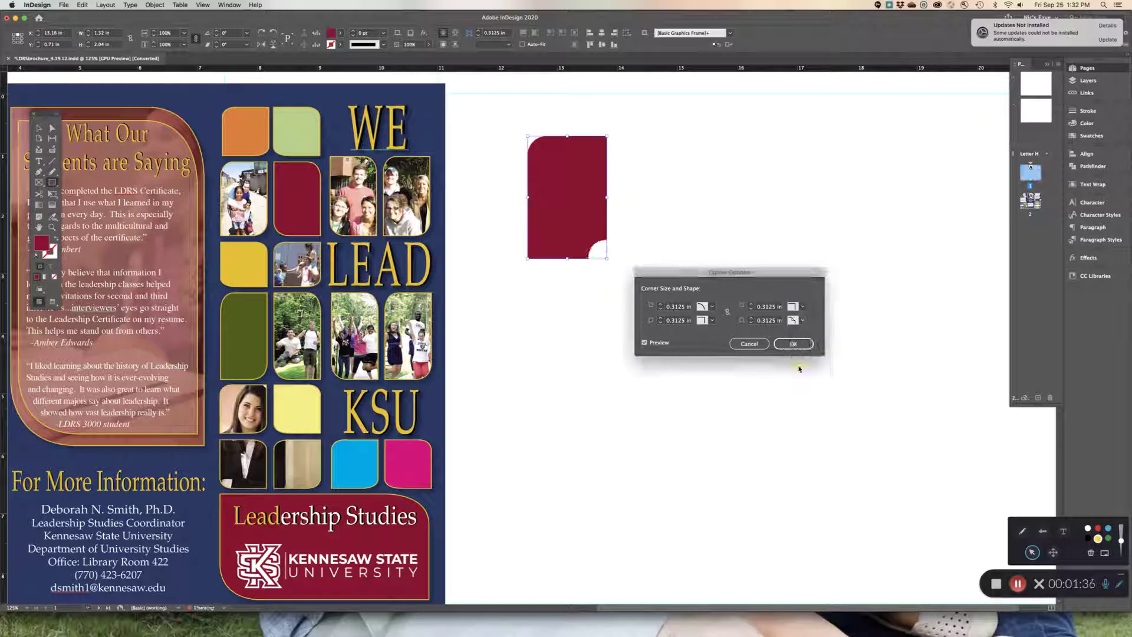
left_click(712, 307)
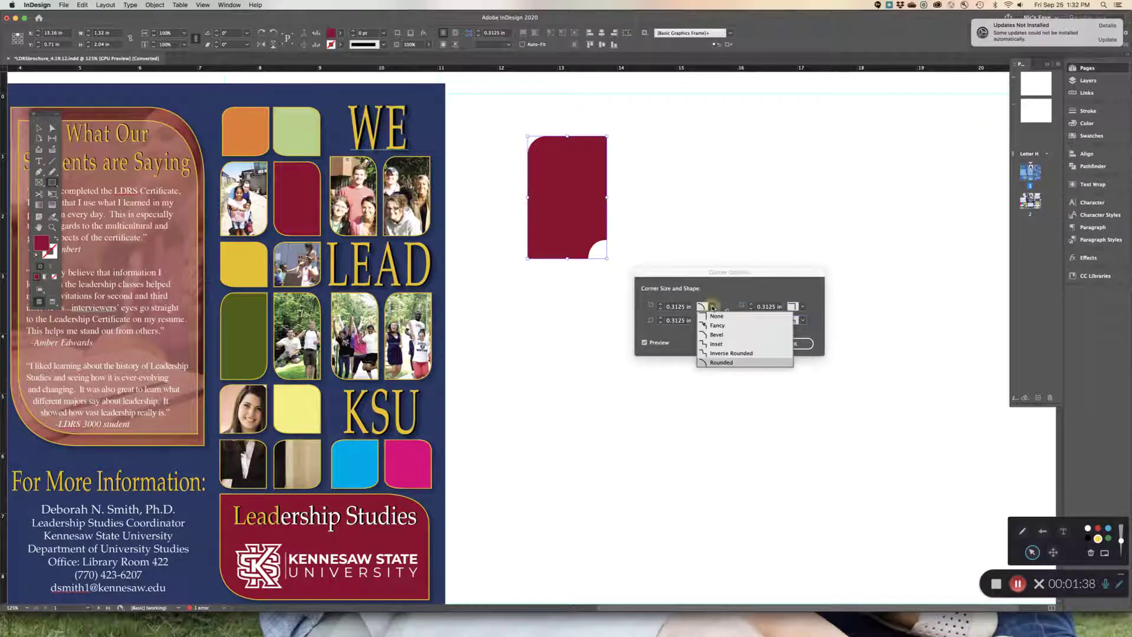
left_click(716, 324)
left_click(713, 306)
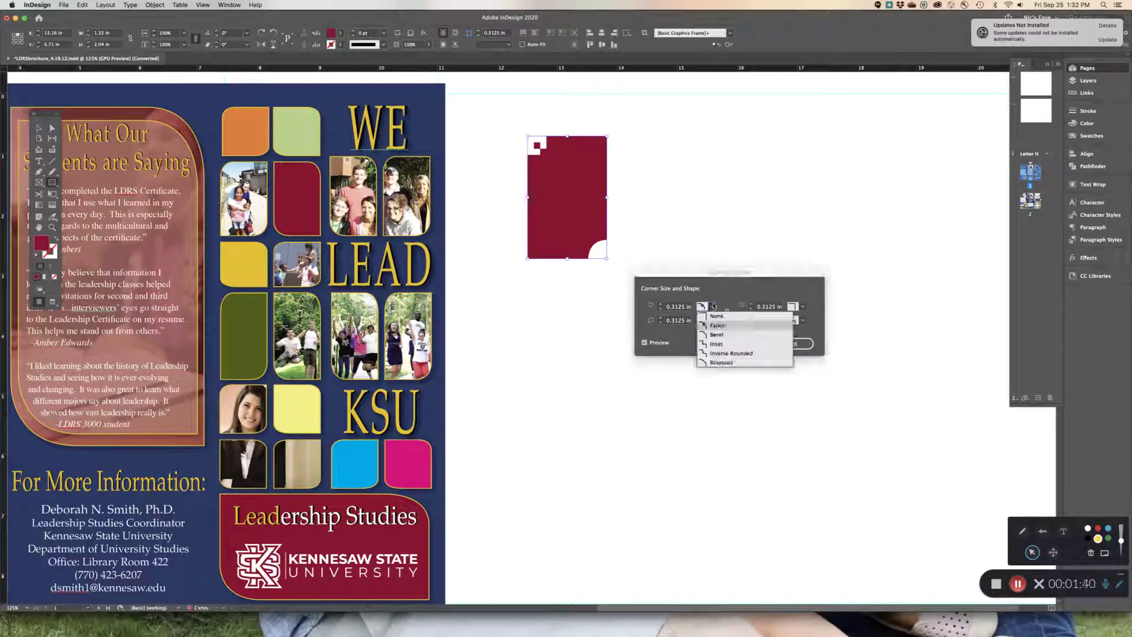
left_click(714, 354)
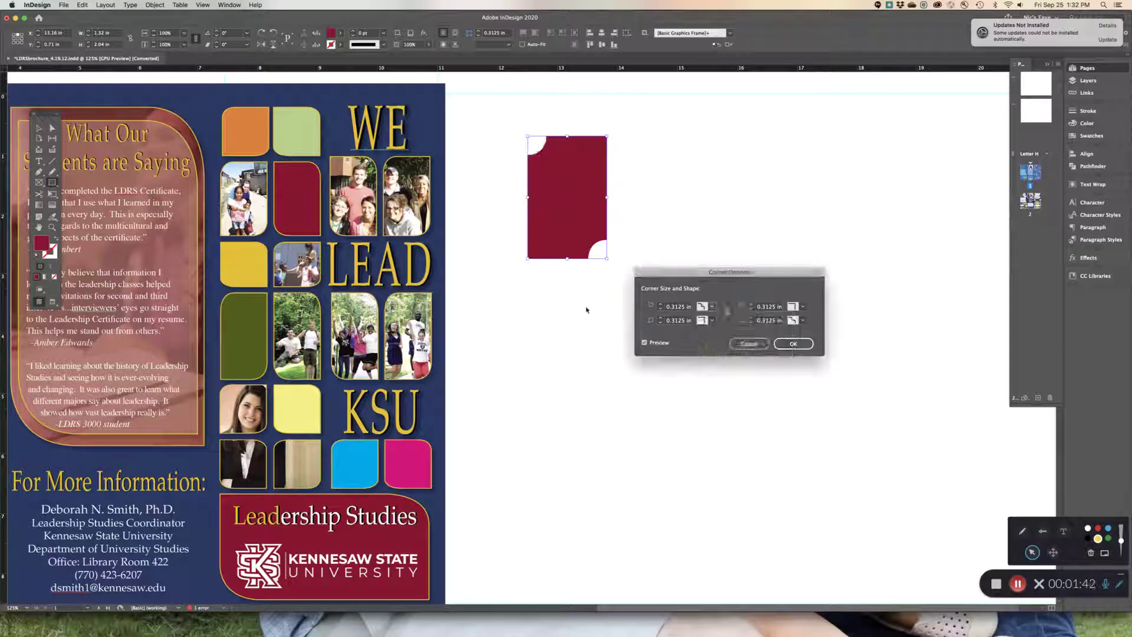
left_click(793, 343)
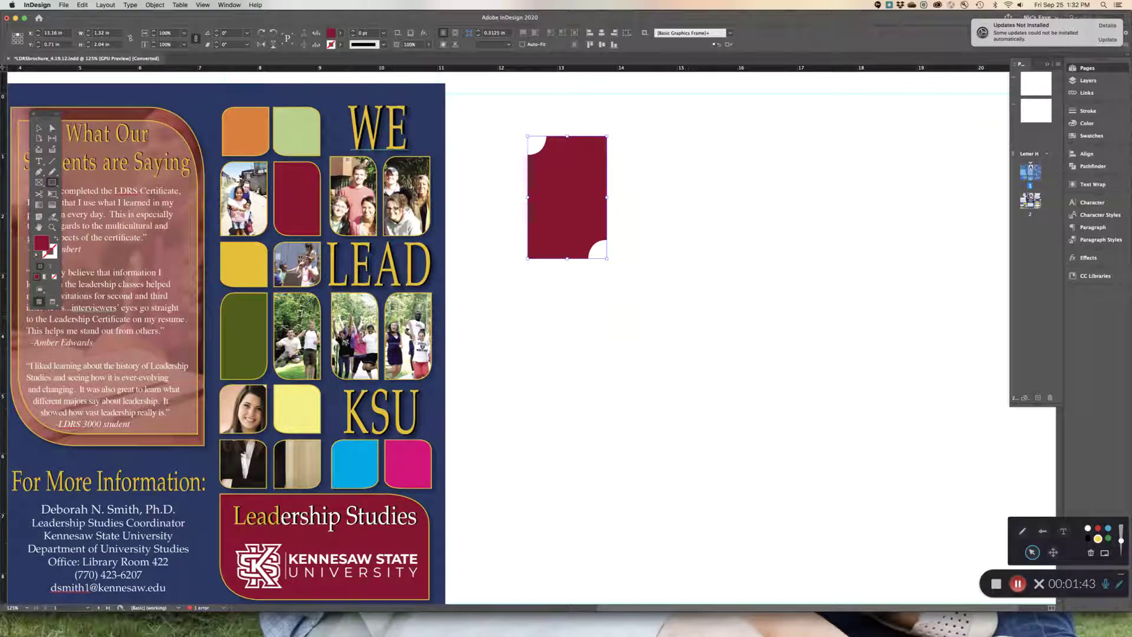
- Shift the notched rectangle slightly left and place a duplicate of it to its right
left_click(39, 128)
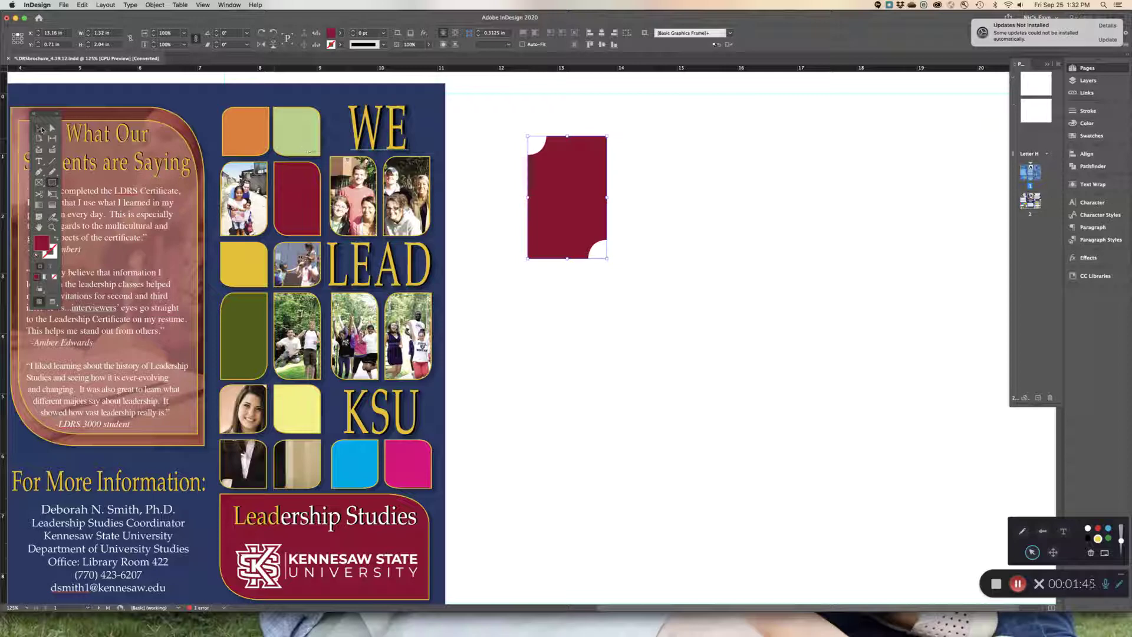
left_click(650, 309)
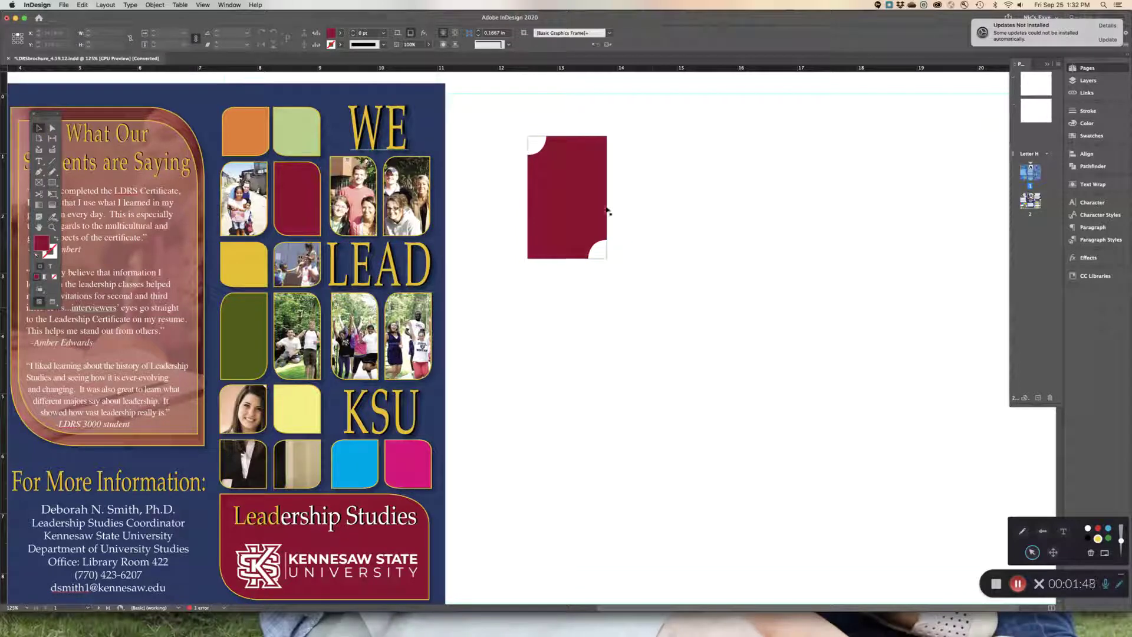
left_click_drag(604, 213, 592, 214)
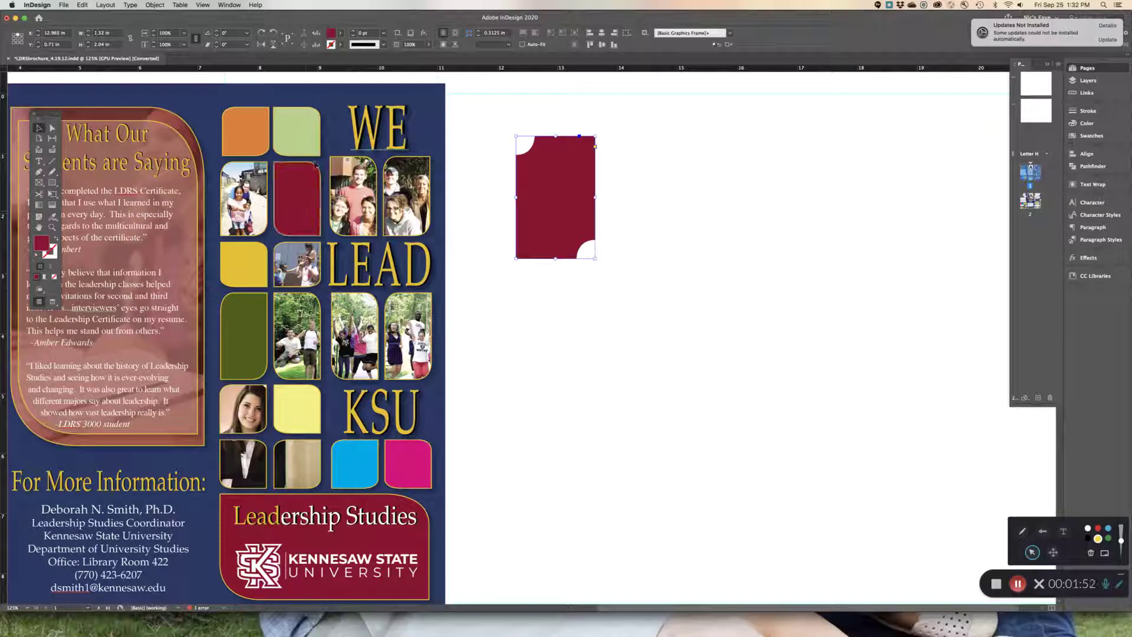
left_click_drag(567, 213, 672, 213)
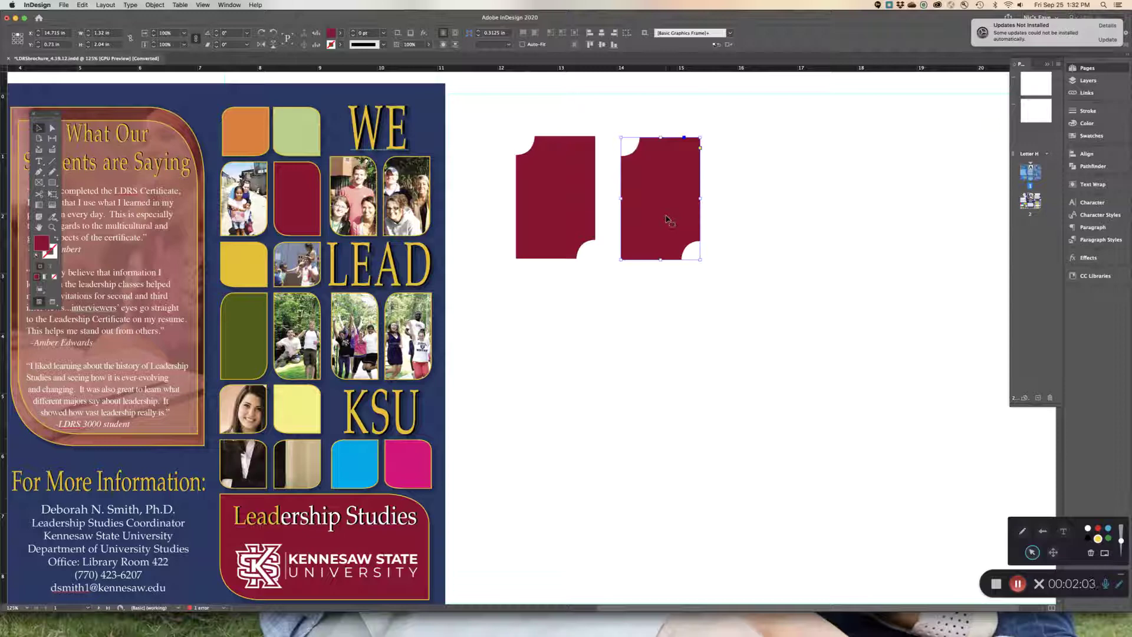
- Change the duplicate's top-left and bottom-right corners to Rounded in Corner Options and apply
left_click(158, 6)
left_click(160, 192)
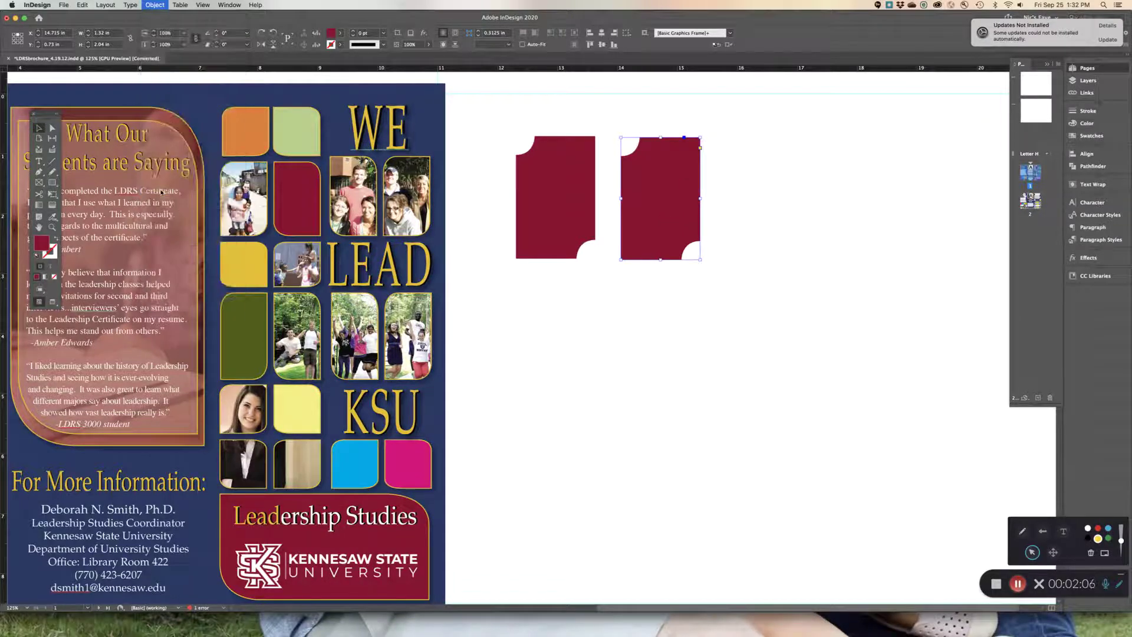
left_click(712, 307)
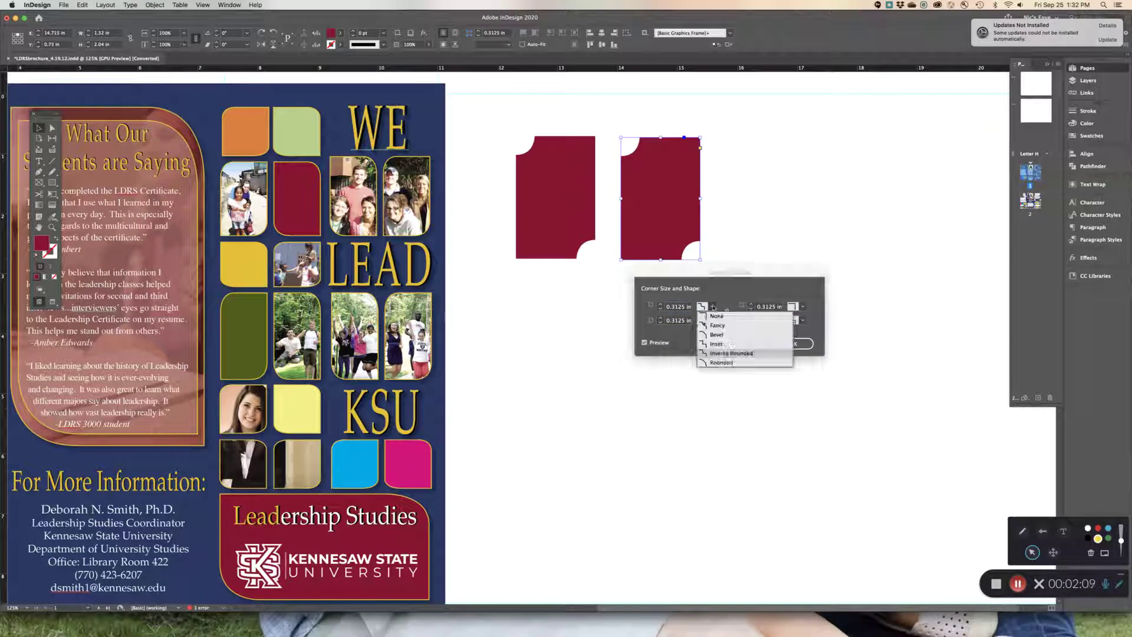
left_click(721, 362)
left_click(803, 320)
left_click(806, 375)
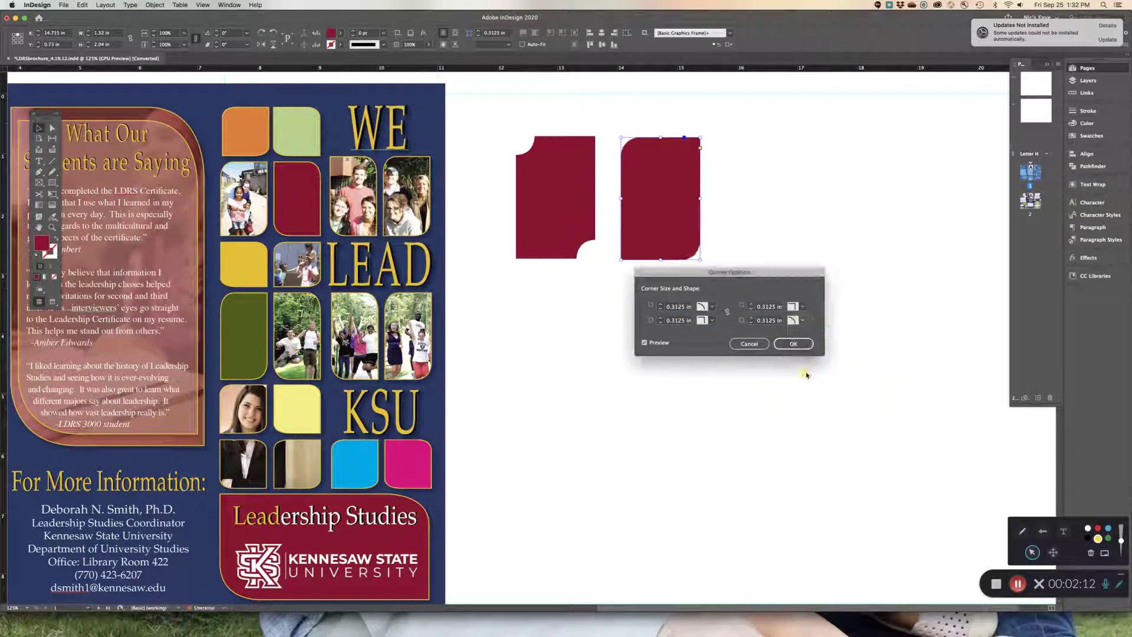
left_click(796, 344)
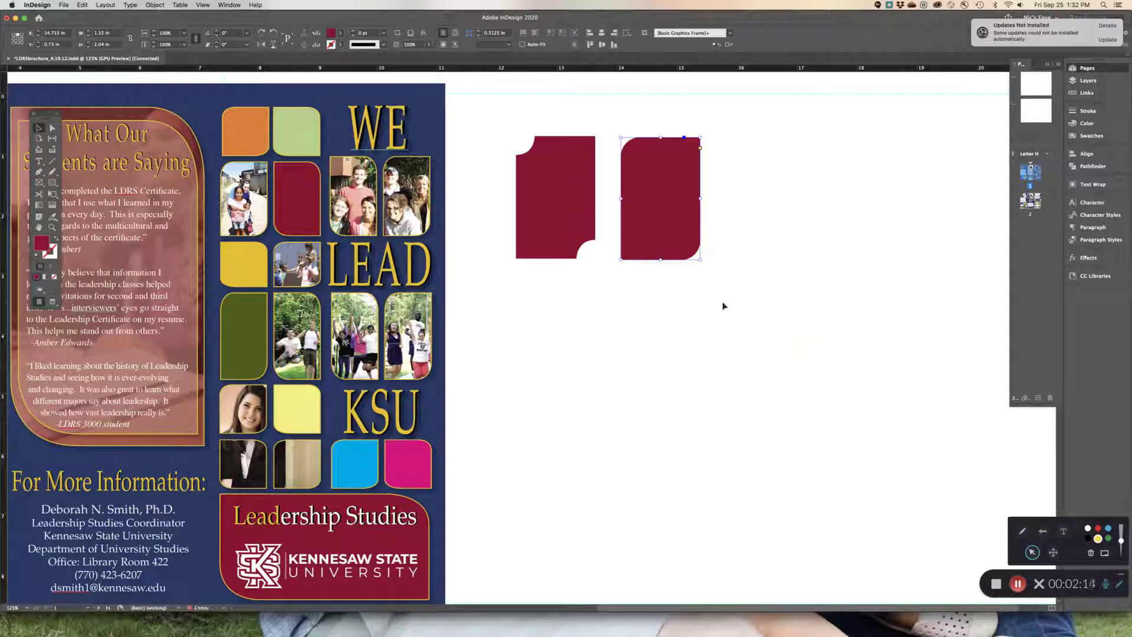
- Give the rounded duplicate a golden yellow stroke with a weight of 2 pt
left_click(340, 44)
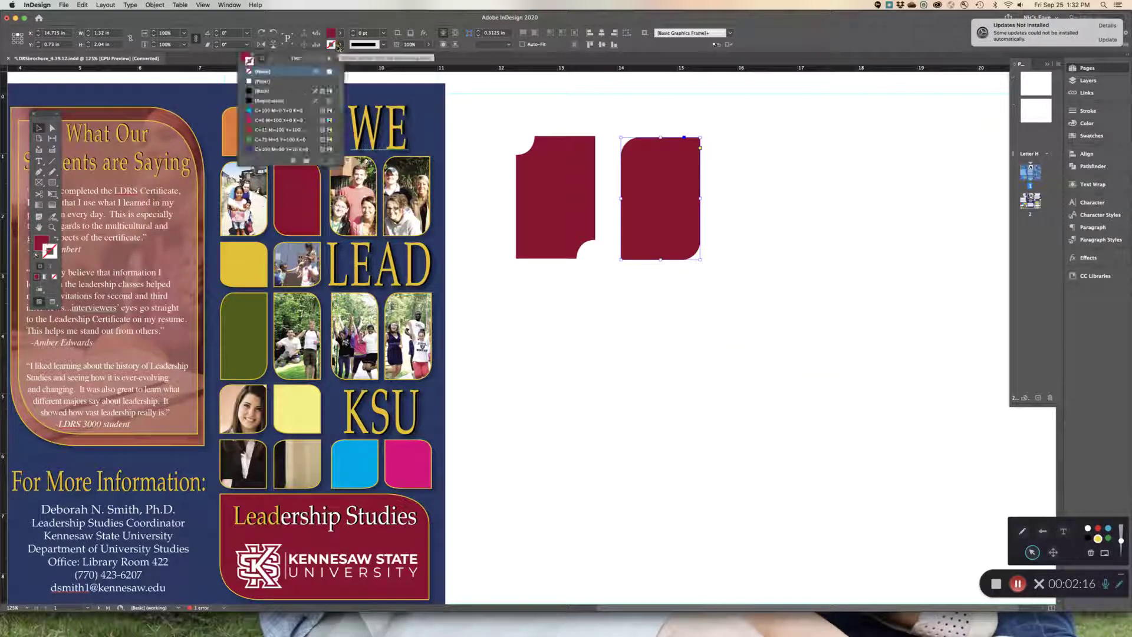
left_click(264, 129)
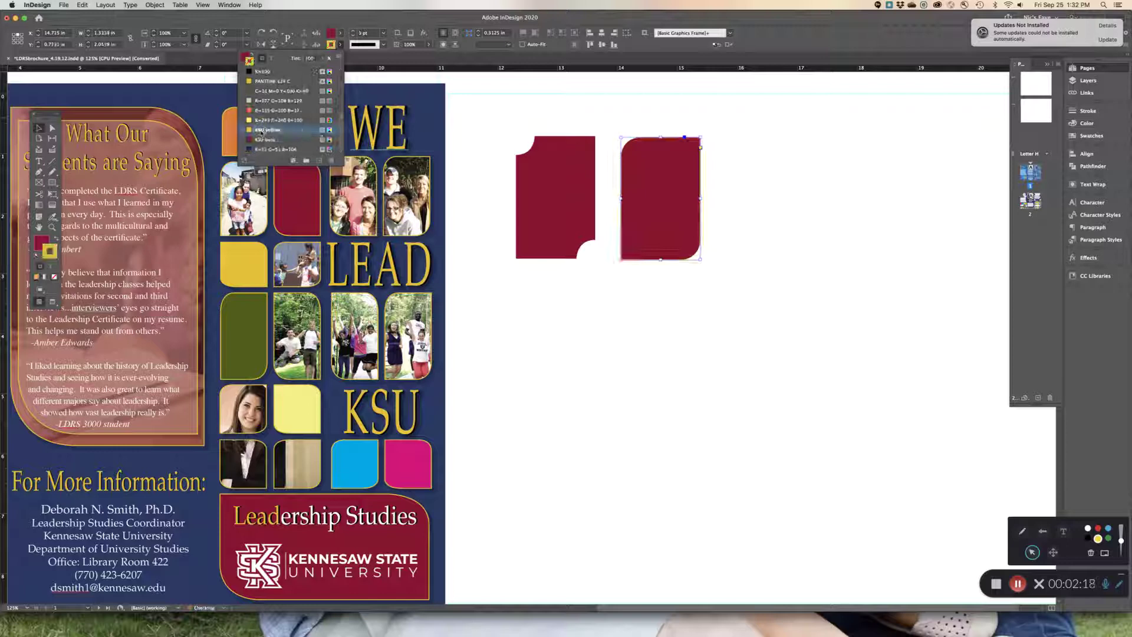
left_click(353, 31)
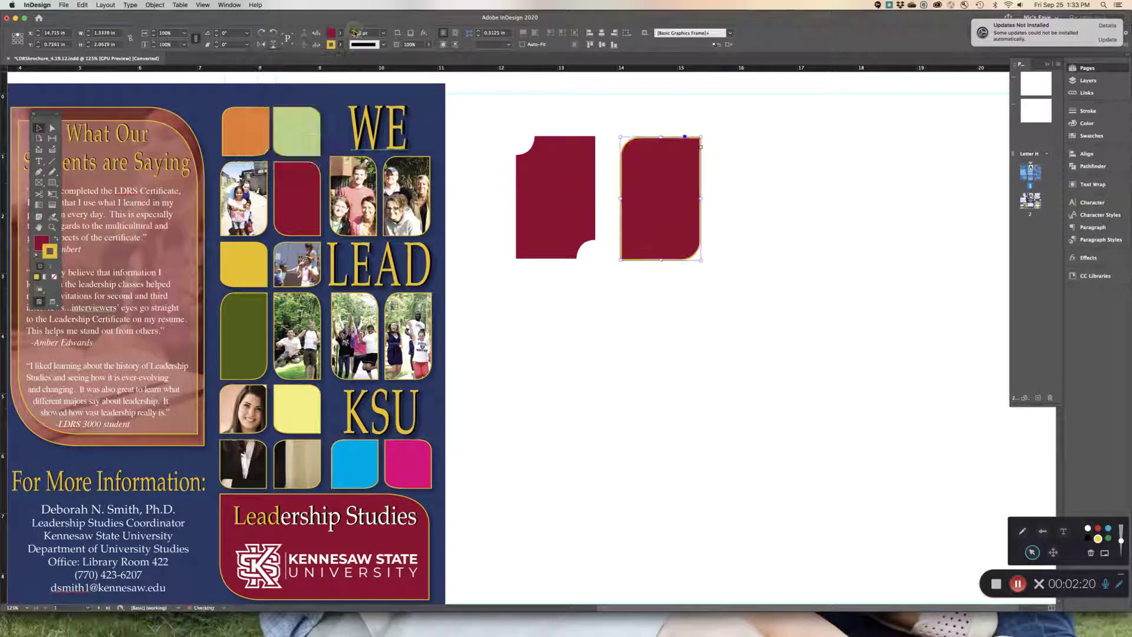
left_click(353, 30)
left_click(353, 35)
left_click(773, 223)
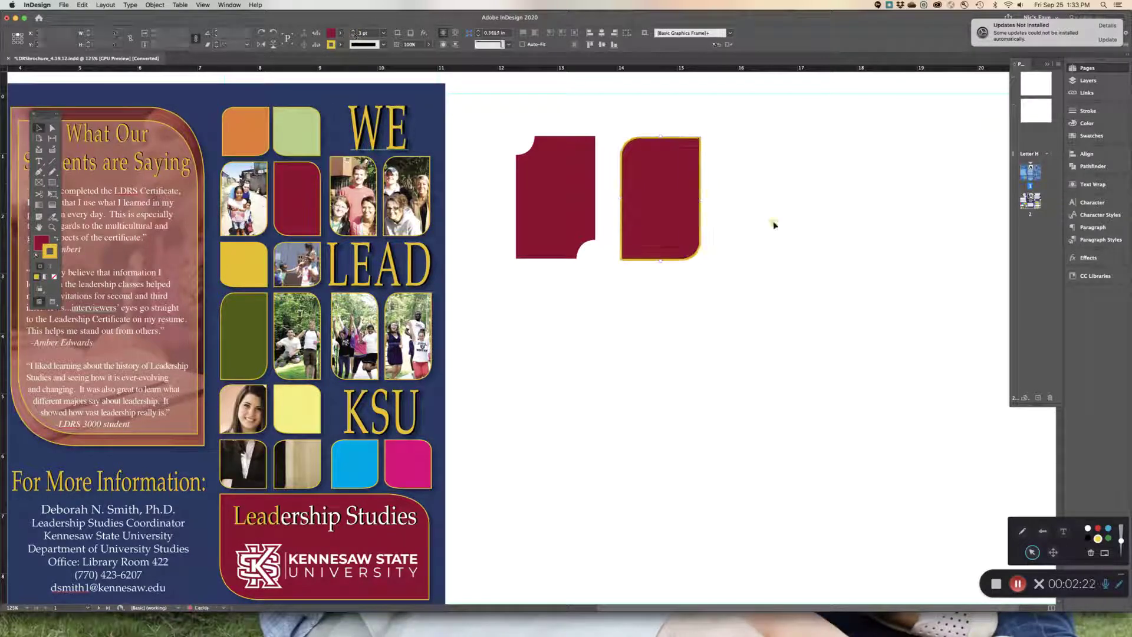
- Move the outlined rectangle a little closer to the notched one, and delete the notched rectangle
left_click_drag(679, 215, 670, 215)
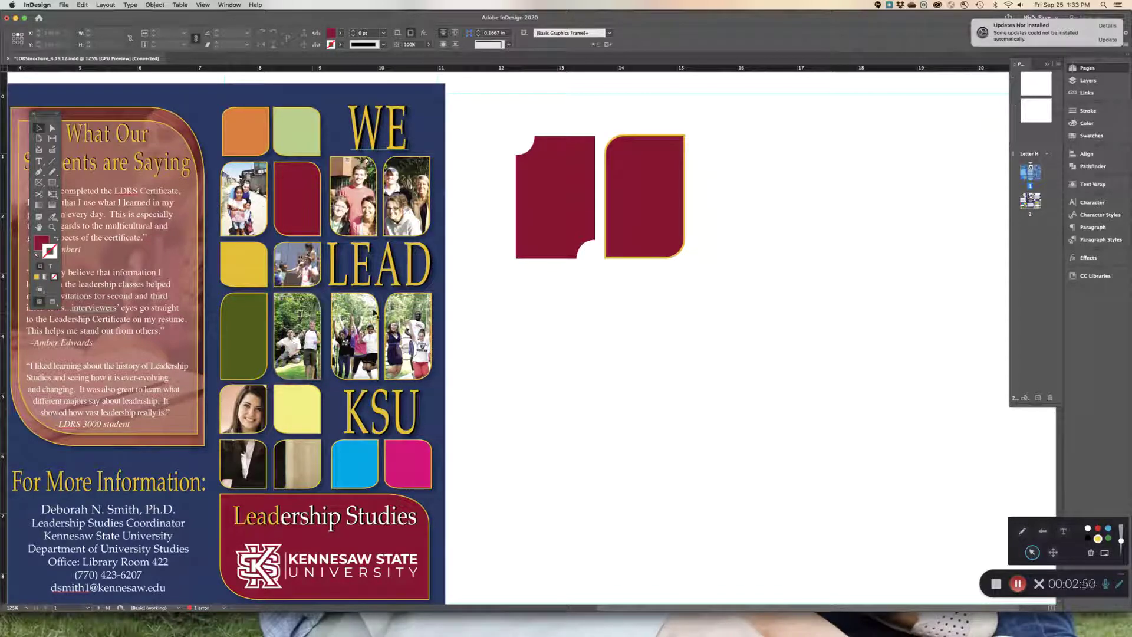
left_click(592, 237)
key("Delete")
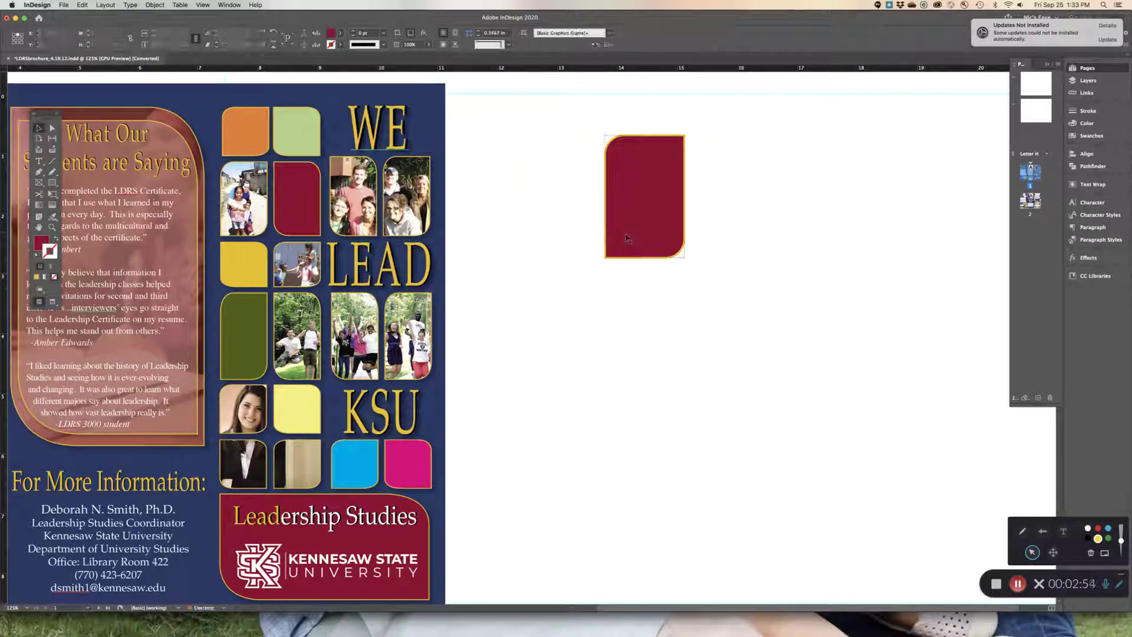
- Copy and paste the outlined rectangle, and place the copy just to the right of the original
left_click(643, 243)
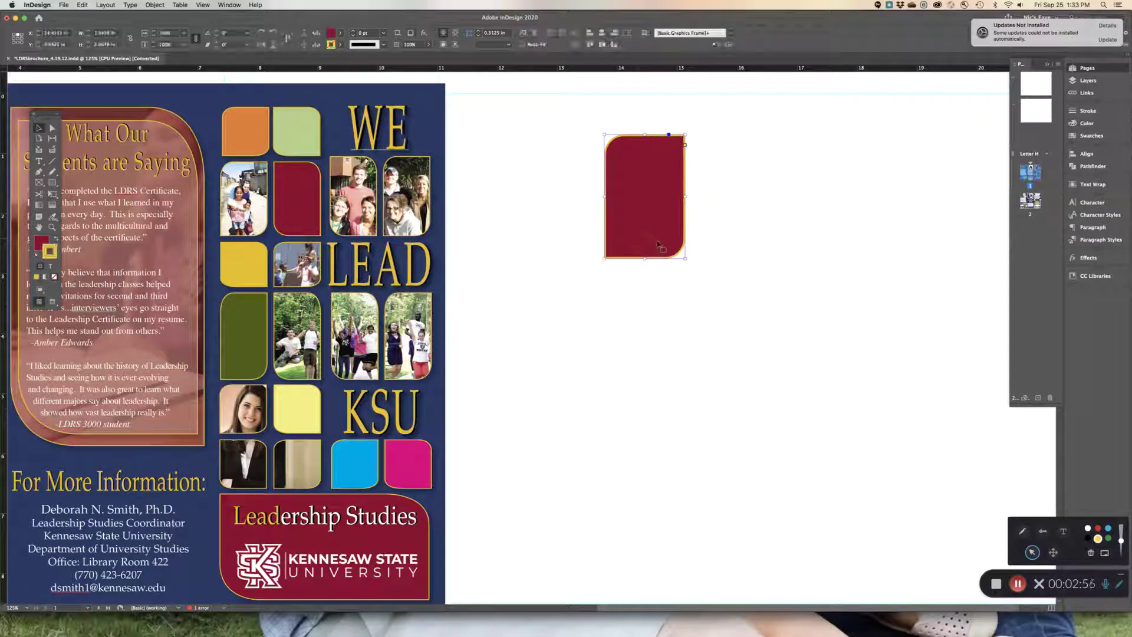
key("super+v")
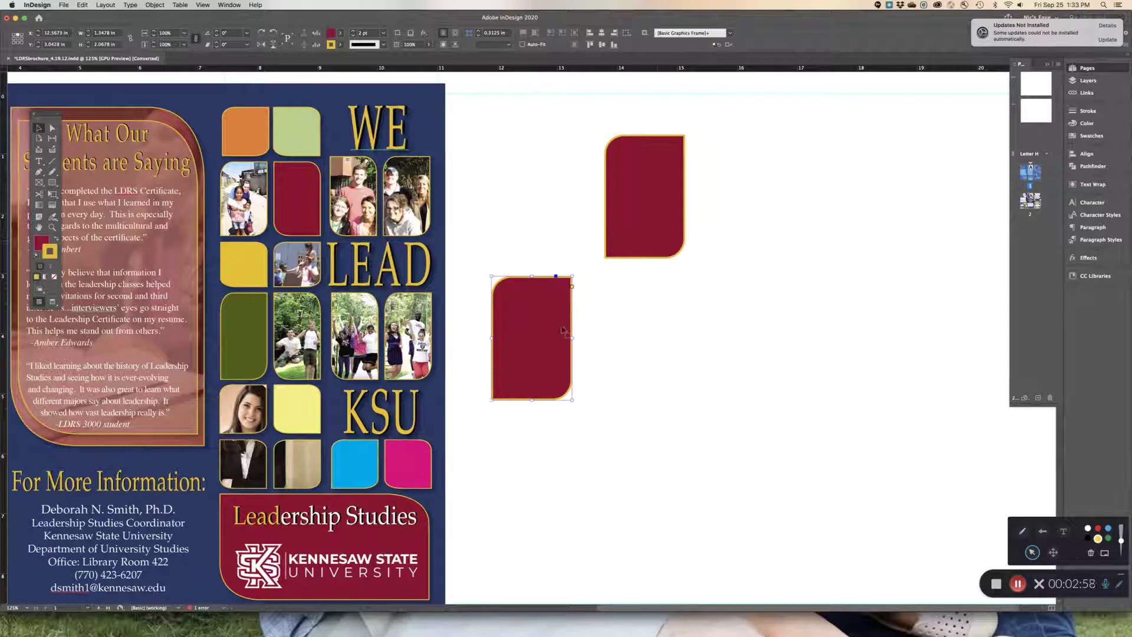
left_click_drag(563, 330, 768, 184)
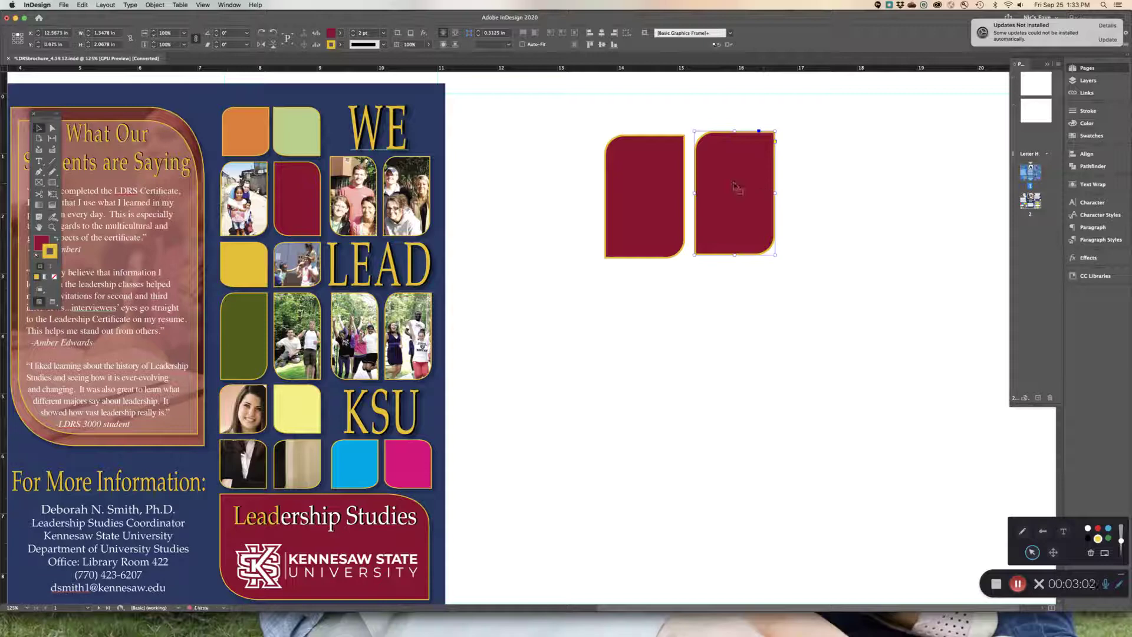
- Flip the right-hand tile horizontally and line it up level beside the left tile as its mirror image
right_click(732, 188)
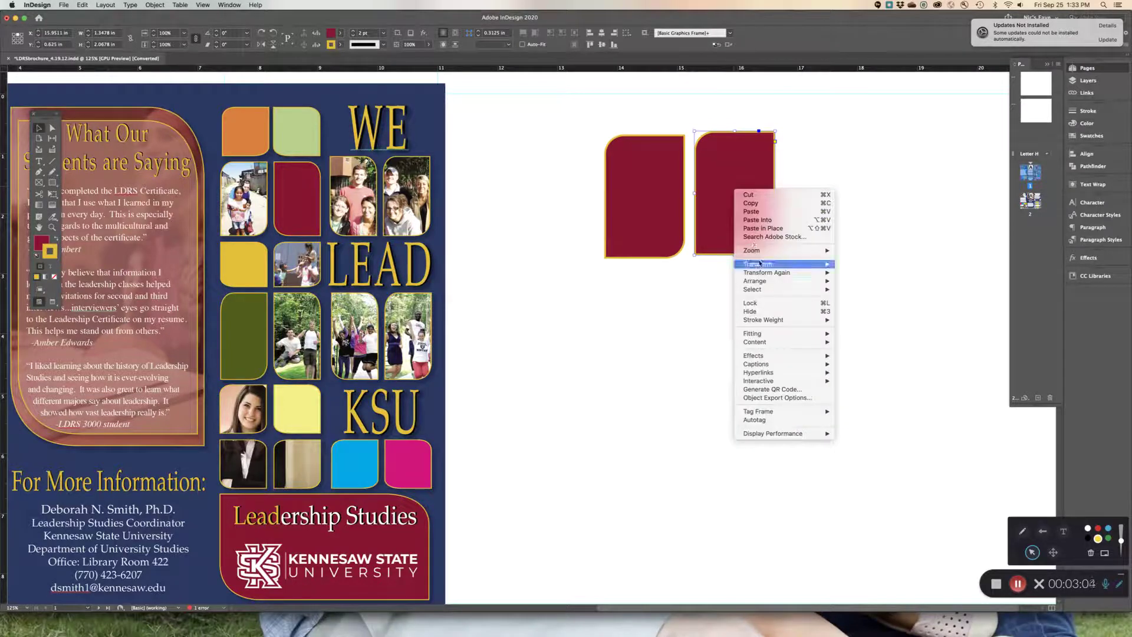
mouse_move(760, 263)
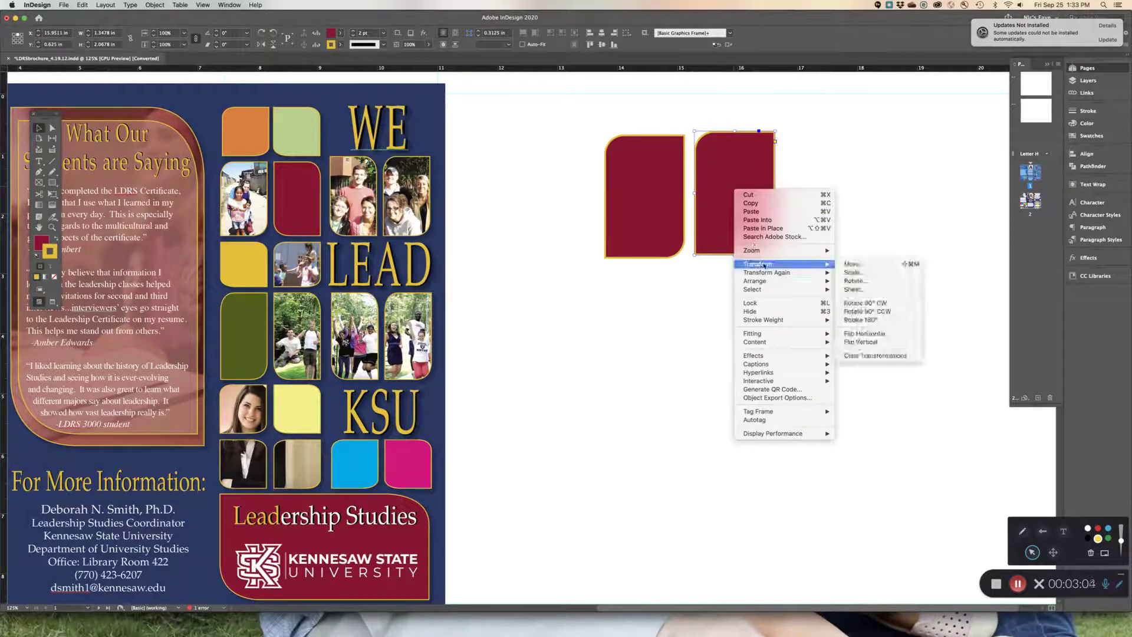
left_click(864, 334)
left_click_drag(731, 186, 729, 189)
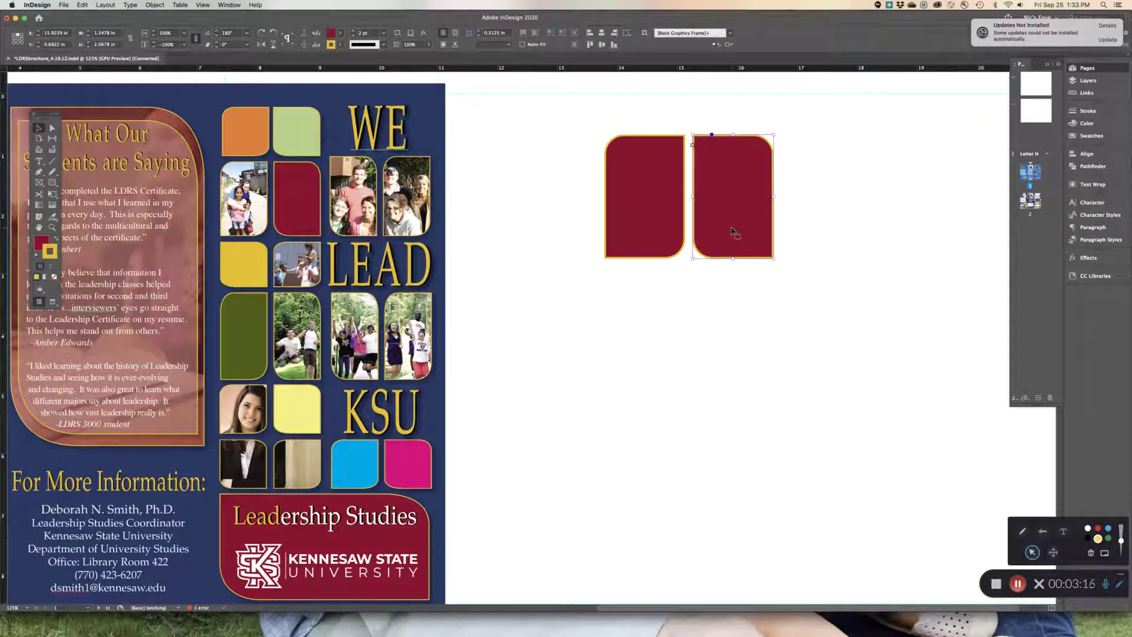
- Paste a copy of the shorter tile, place it under the upper-right tile, and flip it horizontally
key("super+v")
left_click_drag(560, 354, 759, 328)
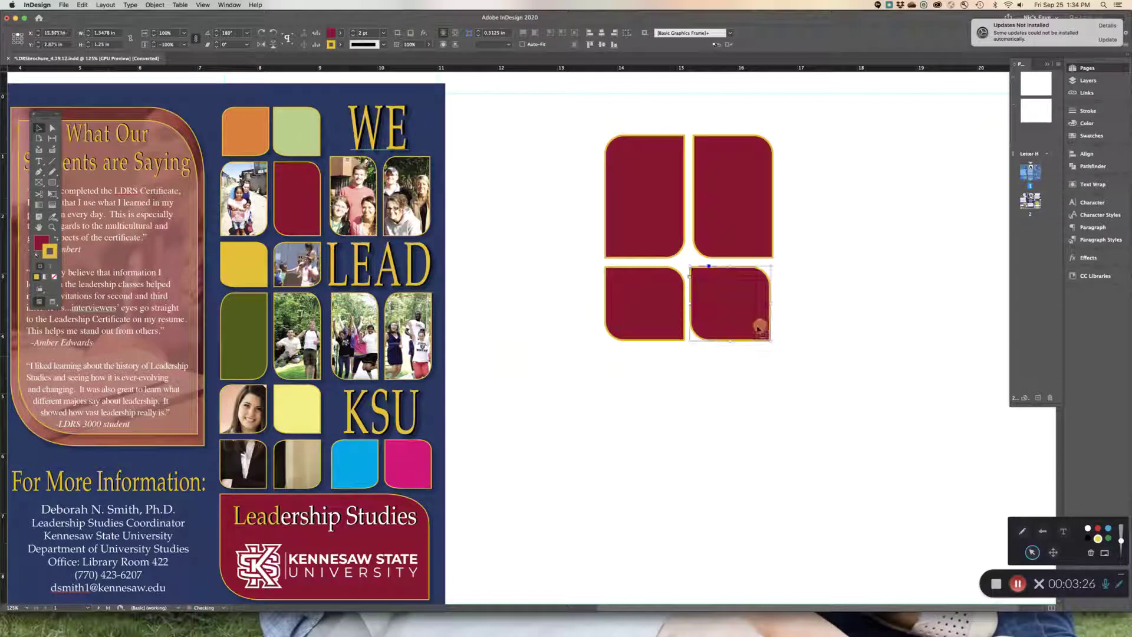
right_click(758, 328)
mouse_move(778, 398)
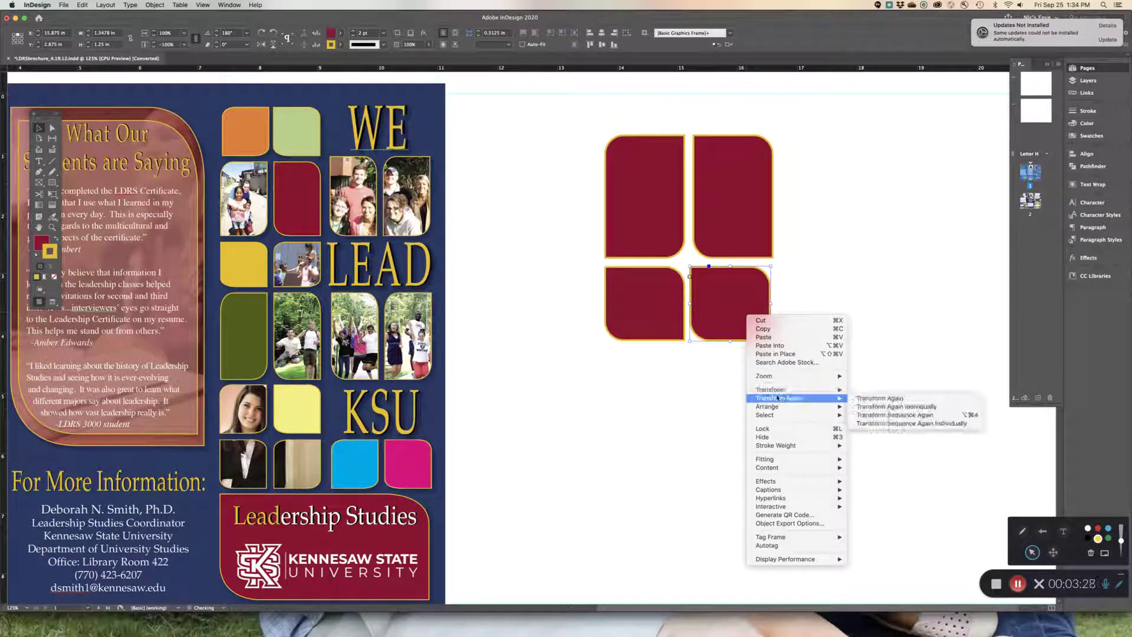
left_click(878, 460)
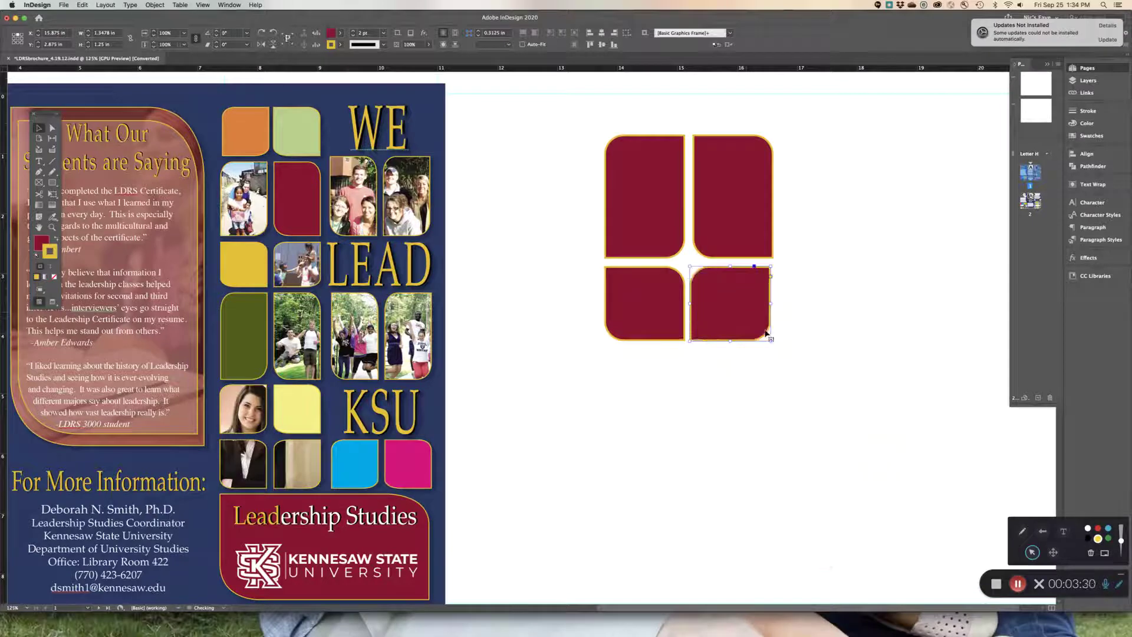
- Move the two lower tiles slightly up toward the taller tiles, lining the lower-right one up under its column
left_click_drag(746, 309, 748, 306)
left_click(677, 308)
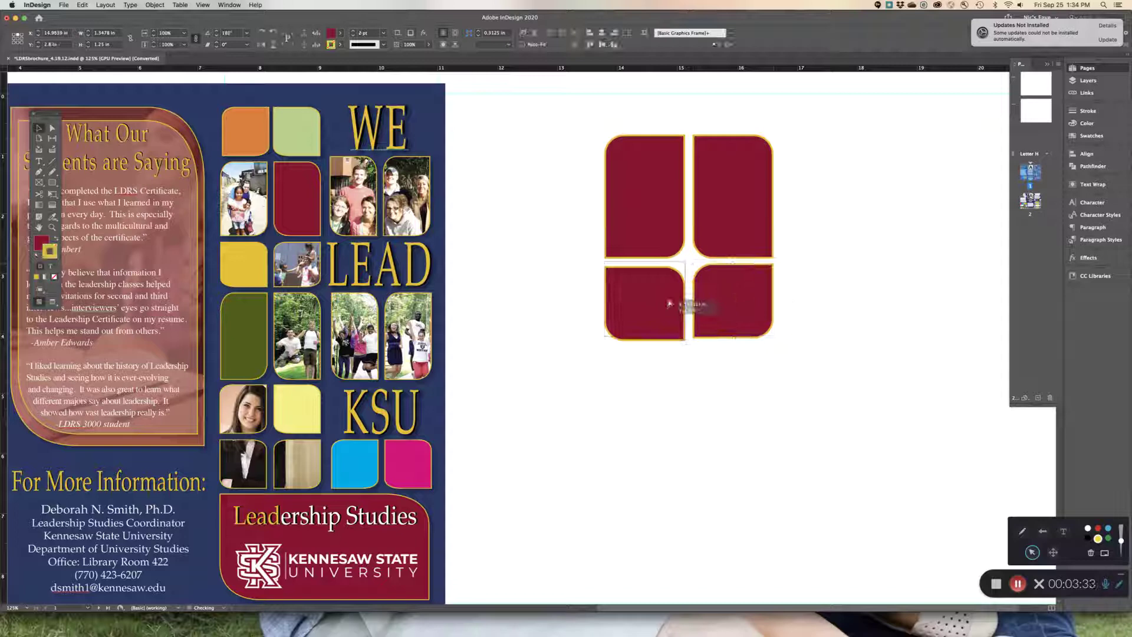
left_click_drag(677, 309, 677, 303)
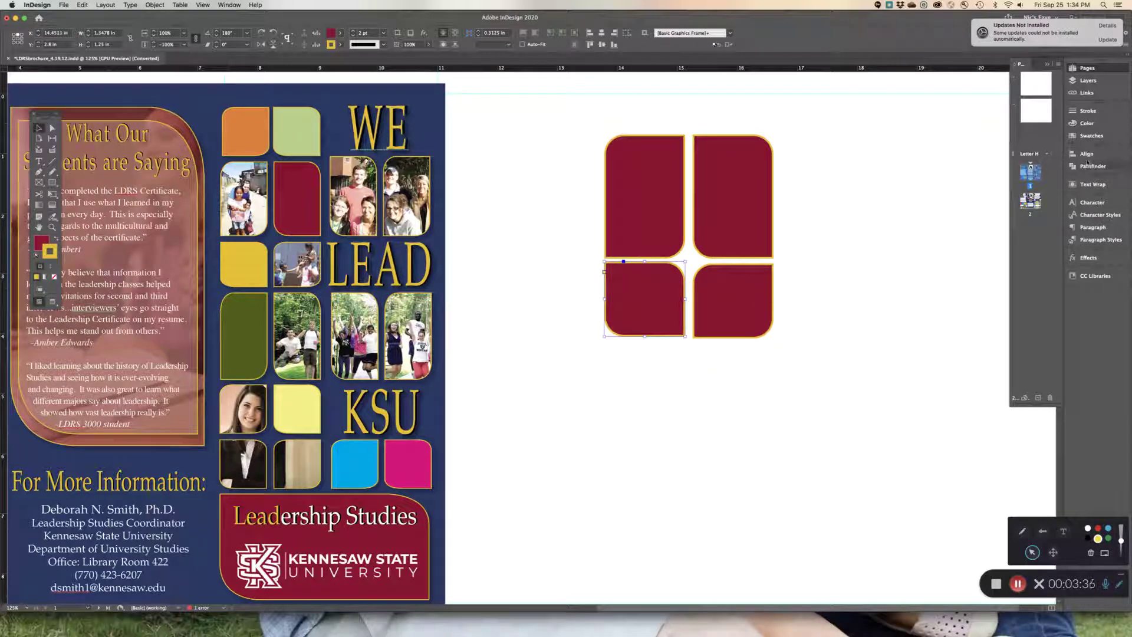
- Align the two right-column tiles by their right edges and the two left-column tiles by their left edges
left_click(1086, 153)
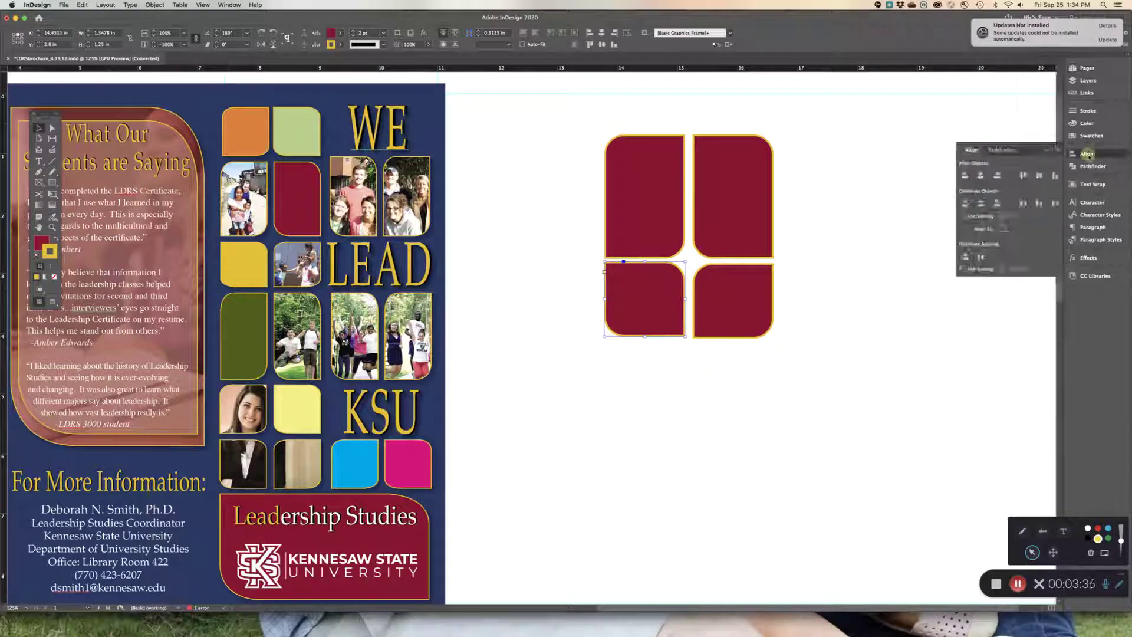
left_click(758, 202)
left_click(758, 310, "shift")
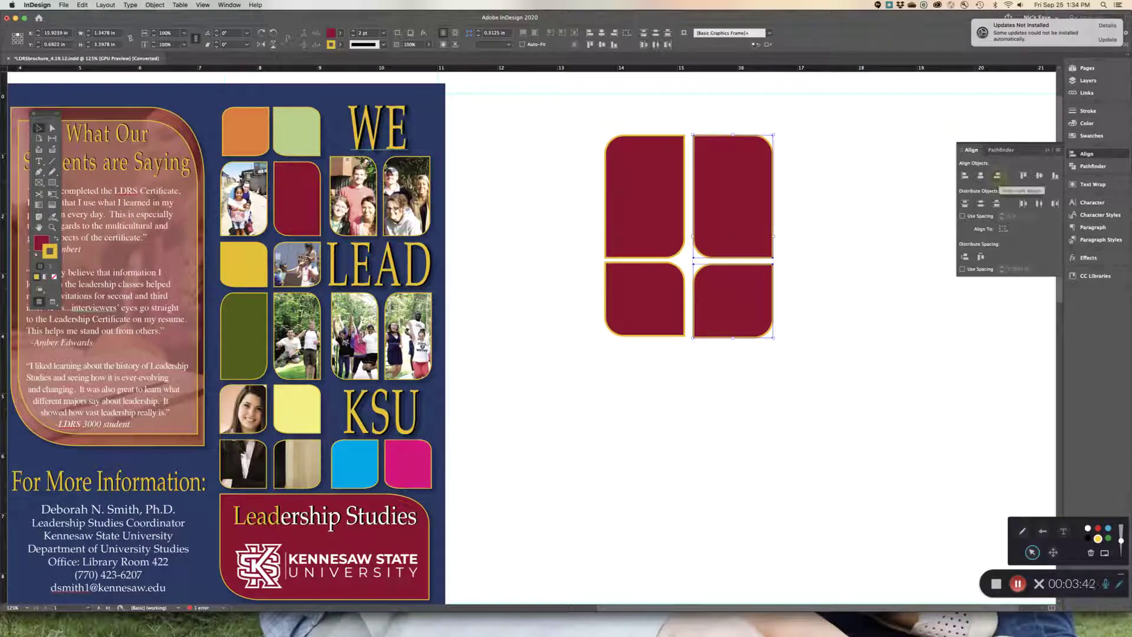
left_click(652, 189)
left_click(645, 296, "shift")
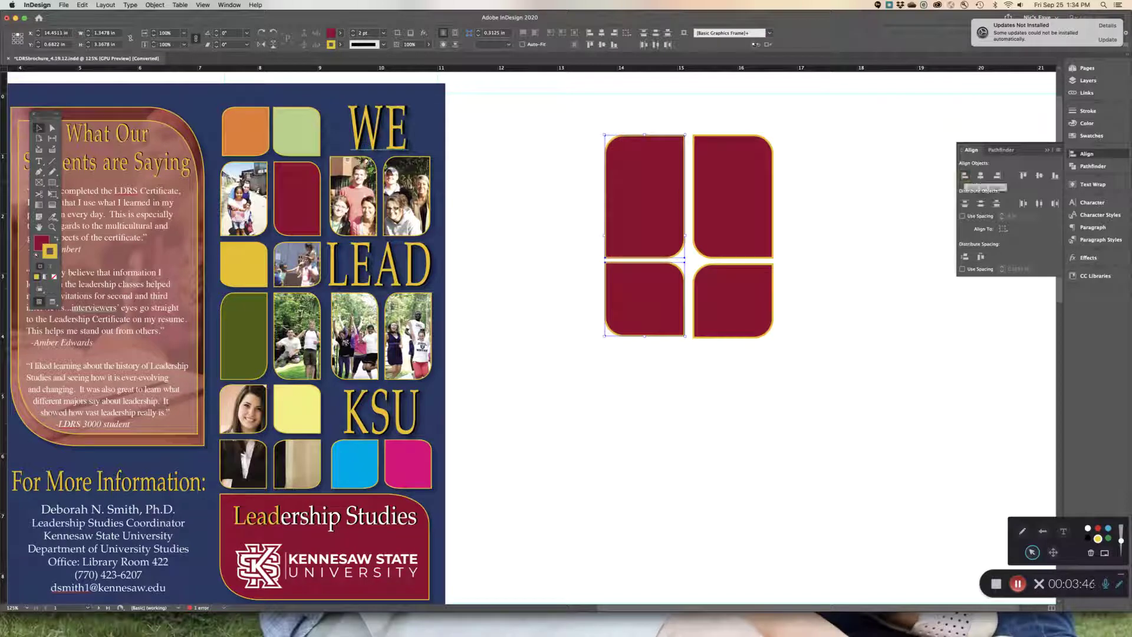
- Align the top edges of the two lower tiles, and the top edges of the two upper tiles
left_click(784, 297)
left_click(749, 292)
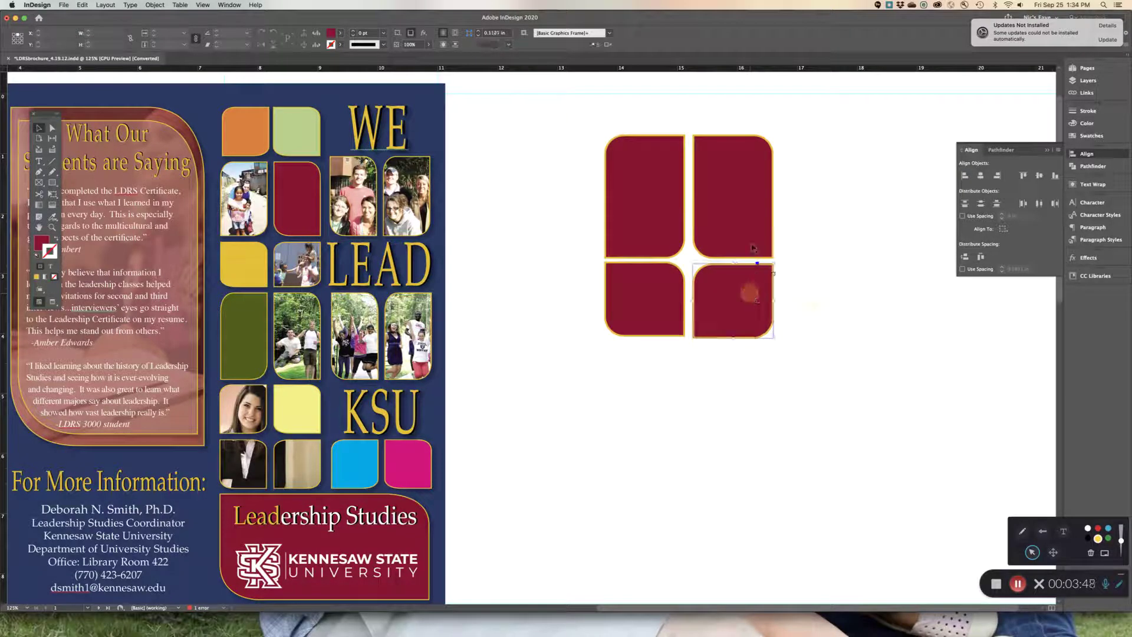
left_click(672, 292, "shift")
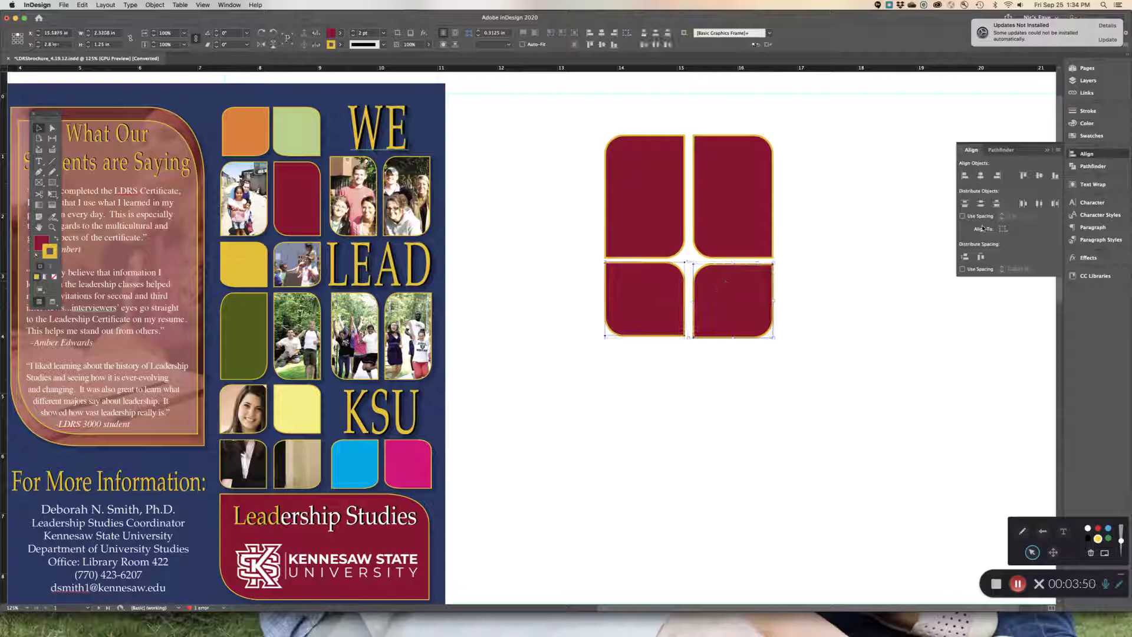
left_click(1023, 177)
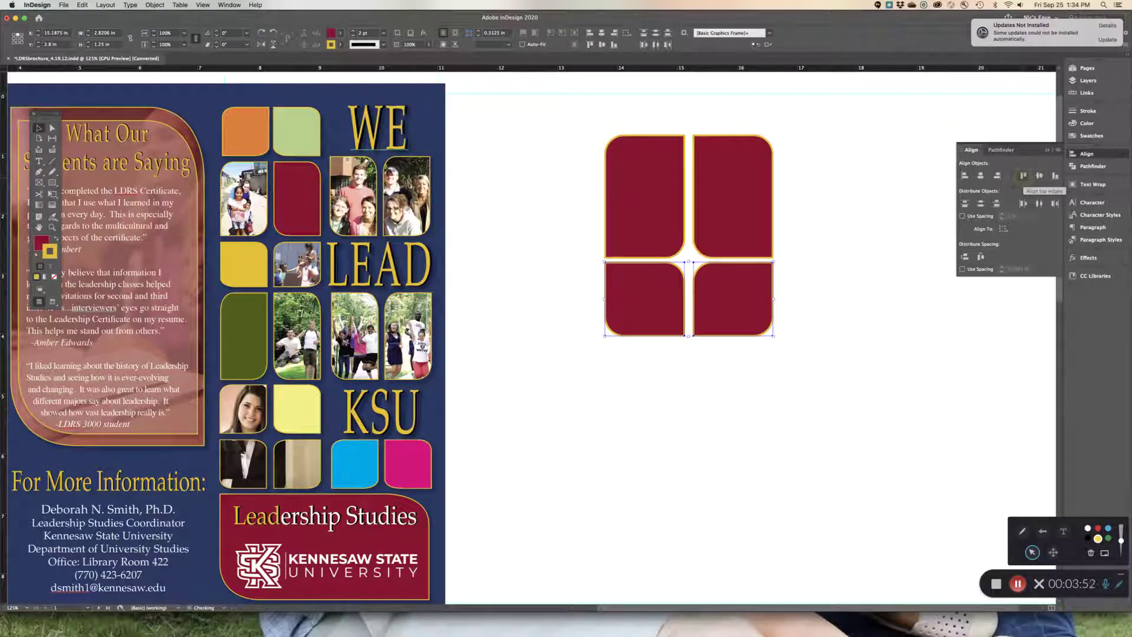
left_click(828, 260)
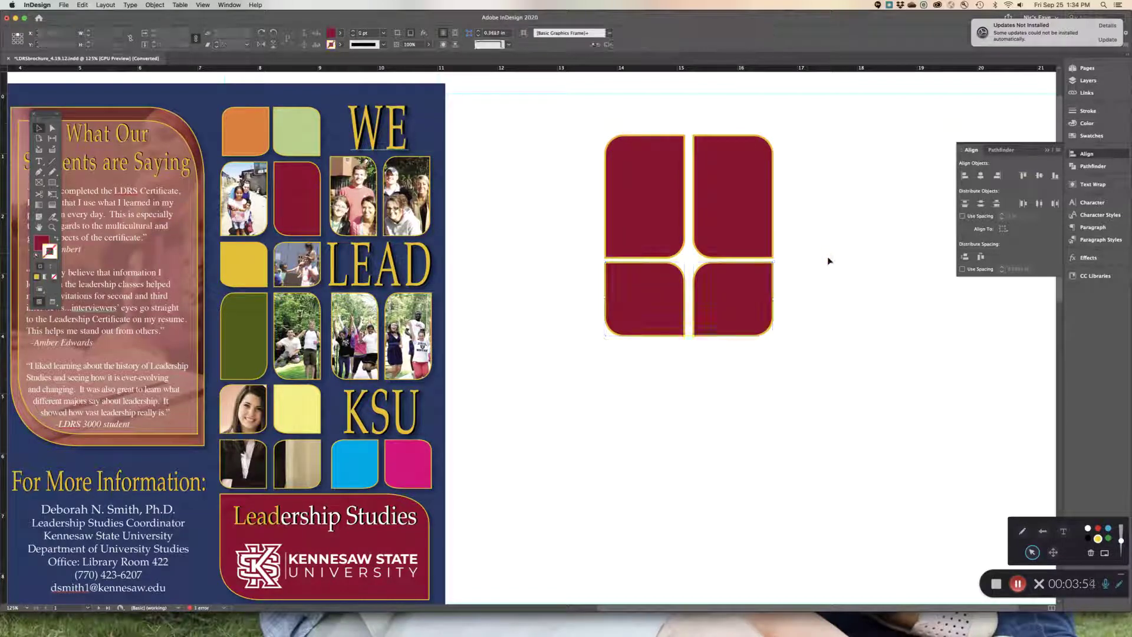
left_click(748, 202)
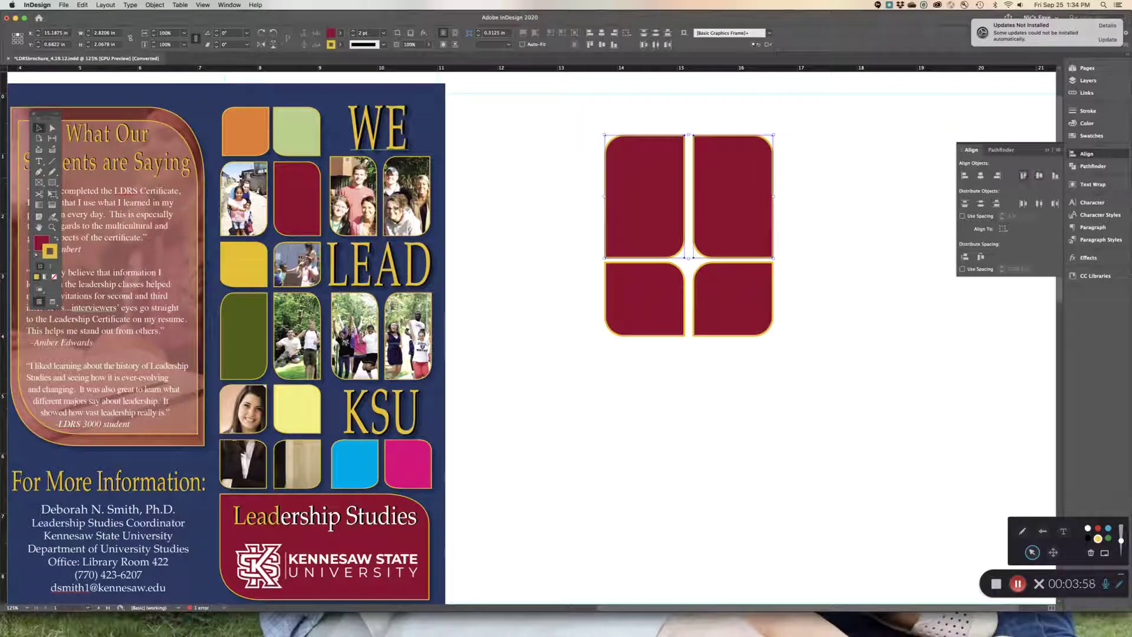
left_click(864, 231)
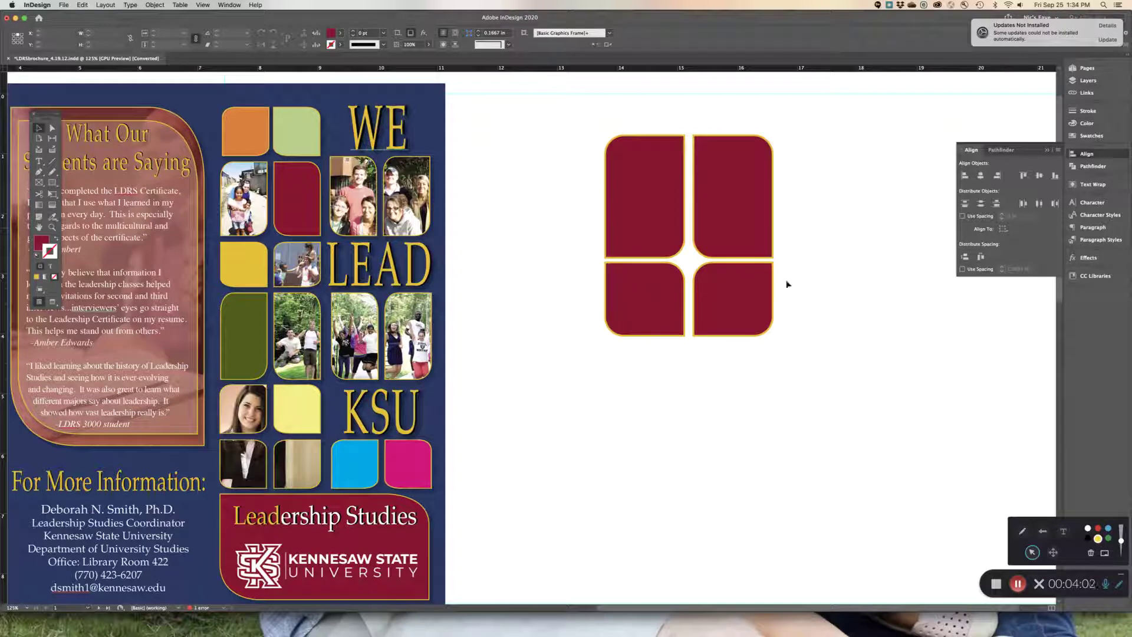
- Examine the four-tile group up close at 300% zoom, checking the gaps and edge alignment between the tiles
left_click(660, 228)
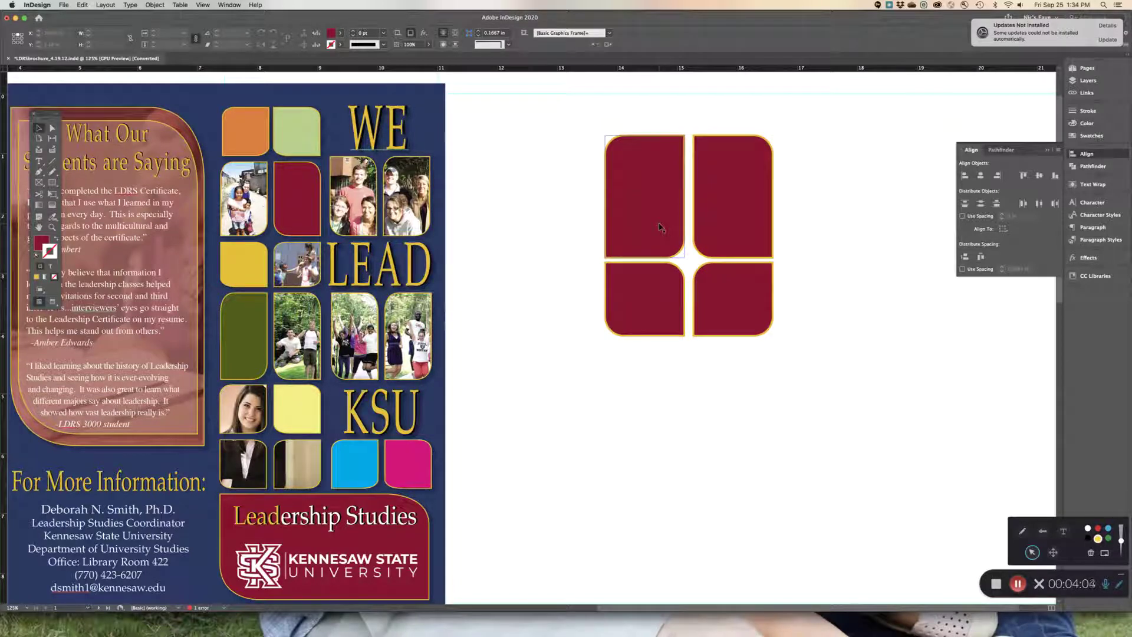
key("super+equal")
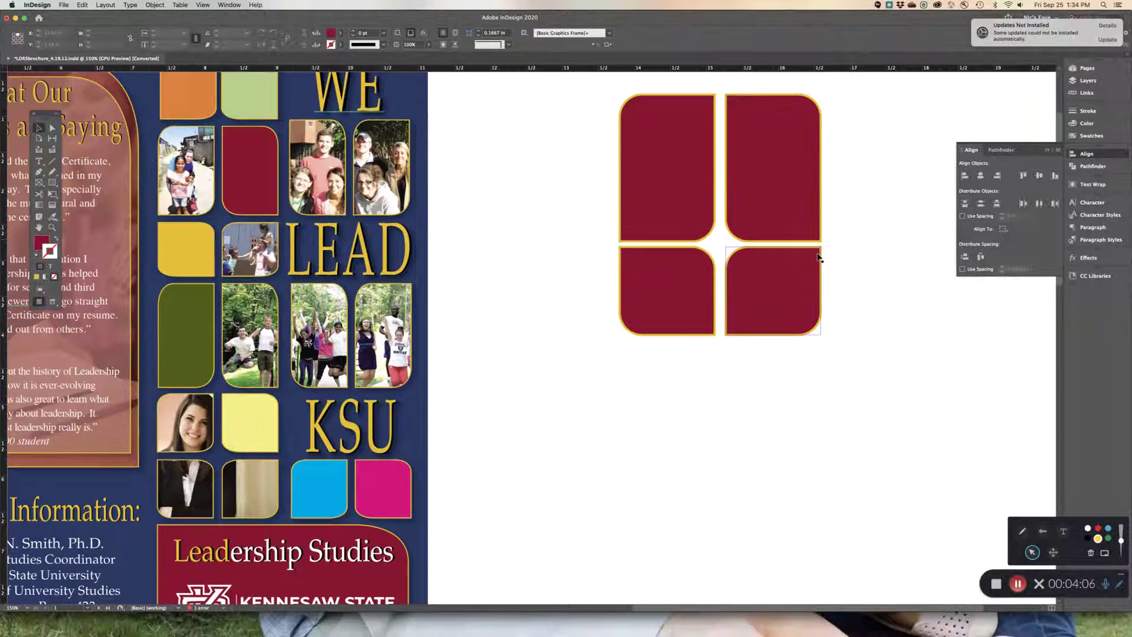
key("super+equal")
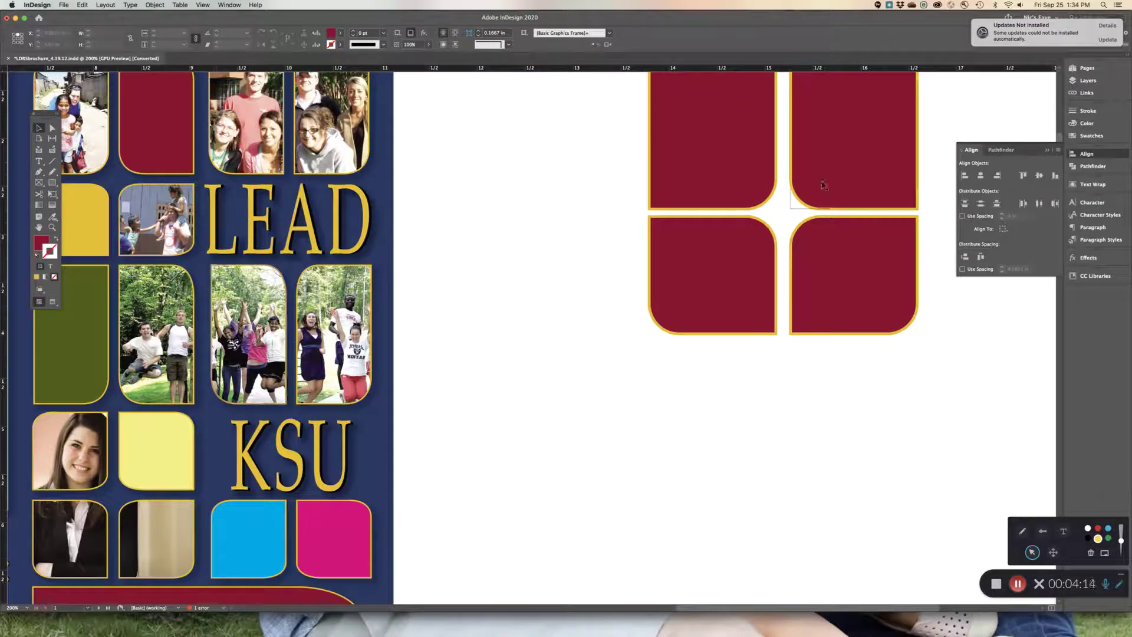
scroll(909, 405, "right", 3)
scroll(909, 405, "up", 4)
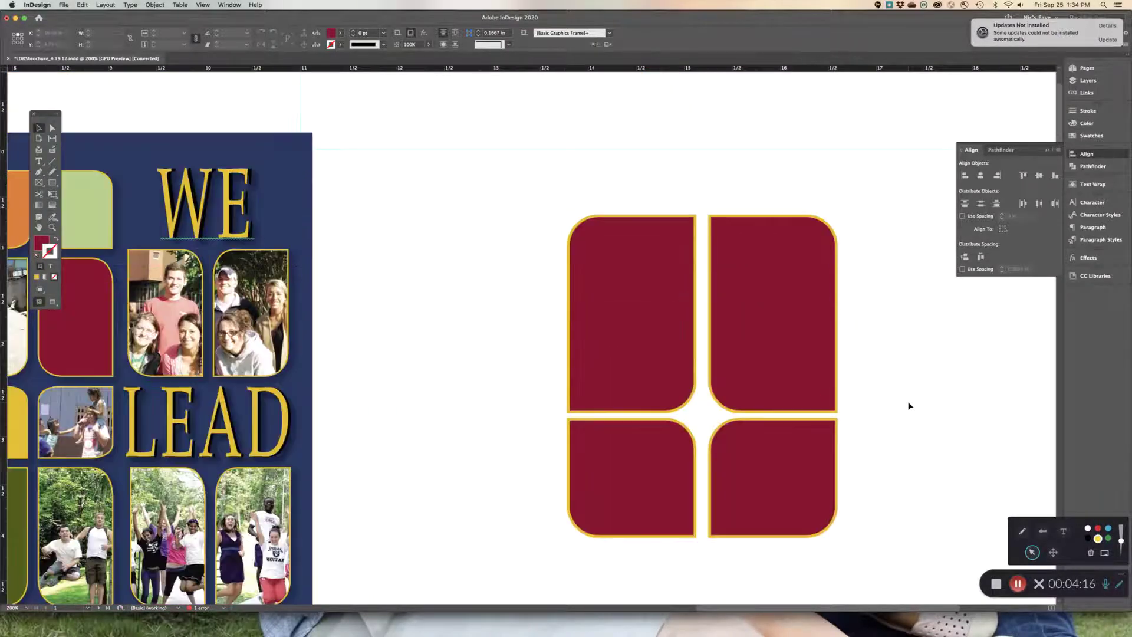
key("super+equal")
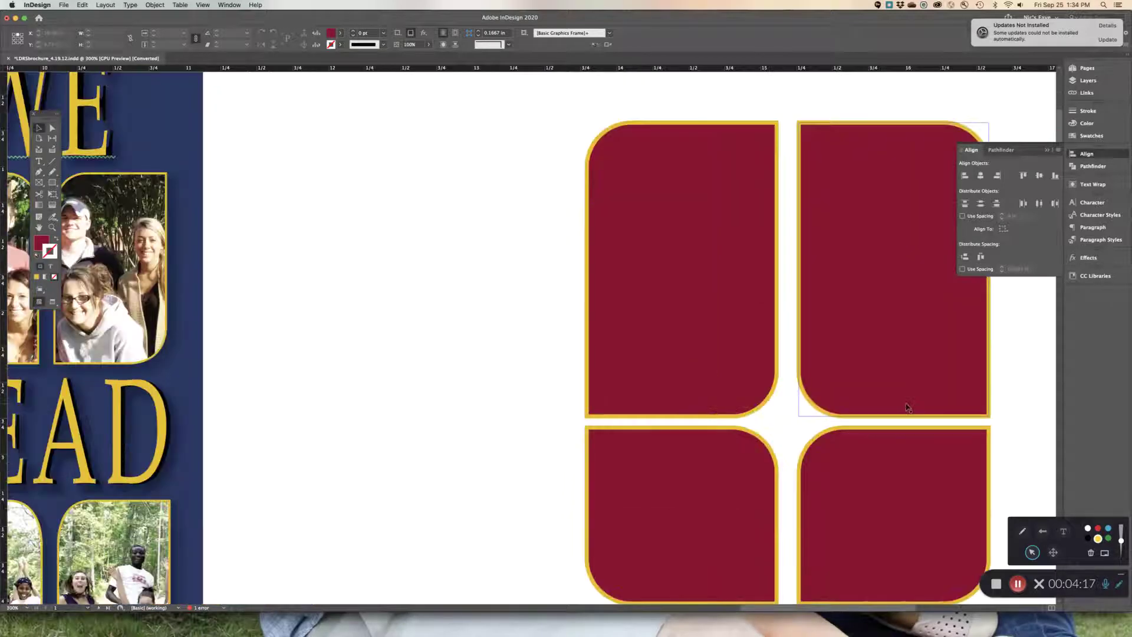
scroll(900, 411, "right", 6)
scroll(901, 410, "right", 1)
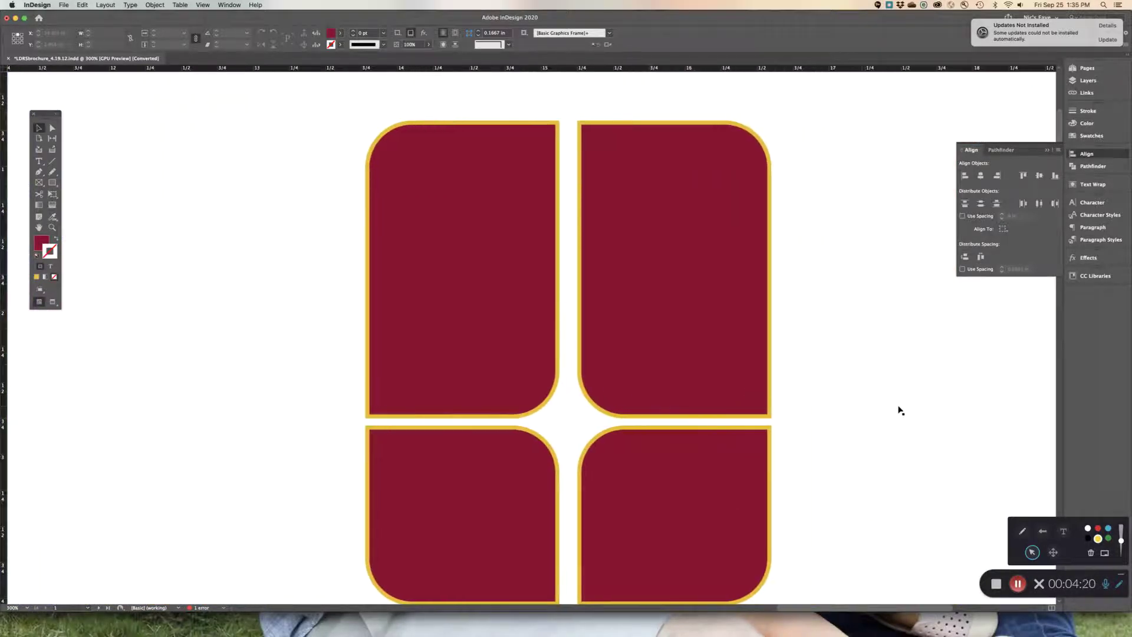
scroll(900, 411, "down", 2)
scroll(901, 410, "up", 2)
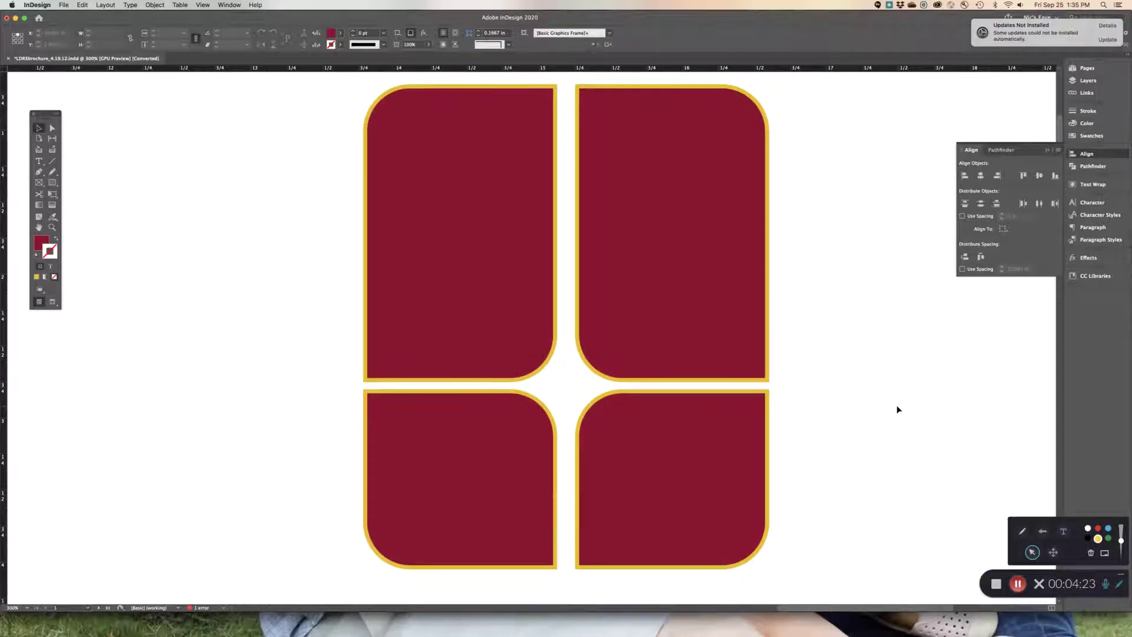
- Place the image coles_students.psd from the KSU pro-stock photos folder into the upper-left tile
left_click(496, 220)
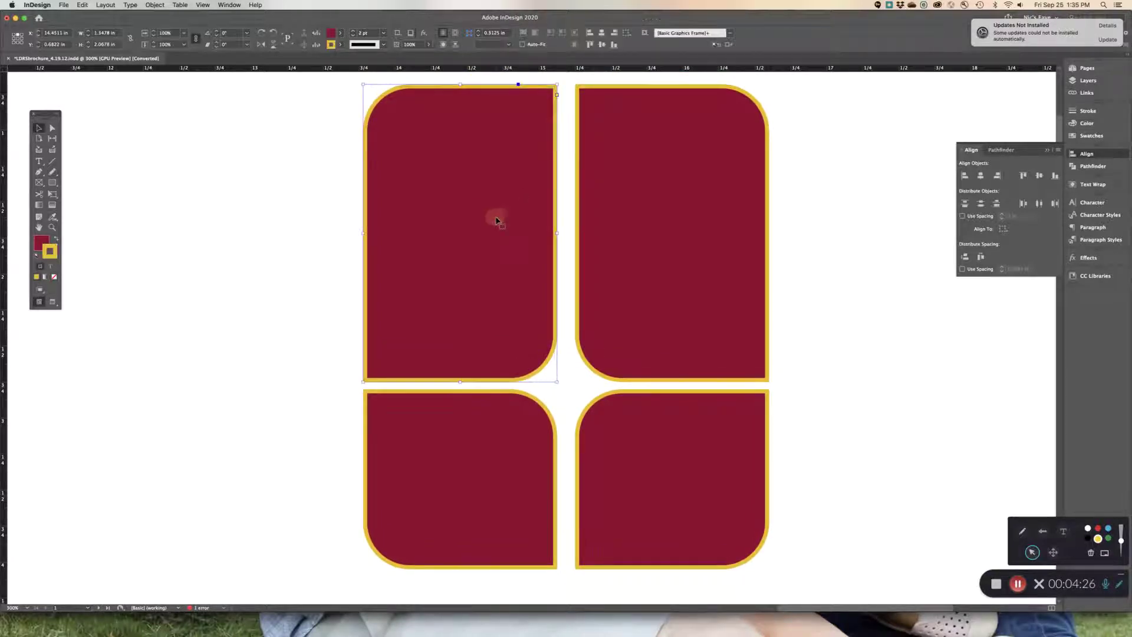
left_click(64, 4)
left_click(88, 116)
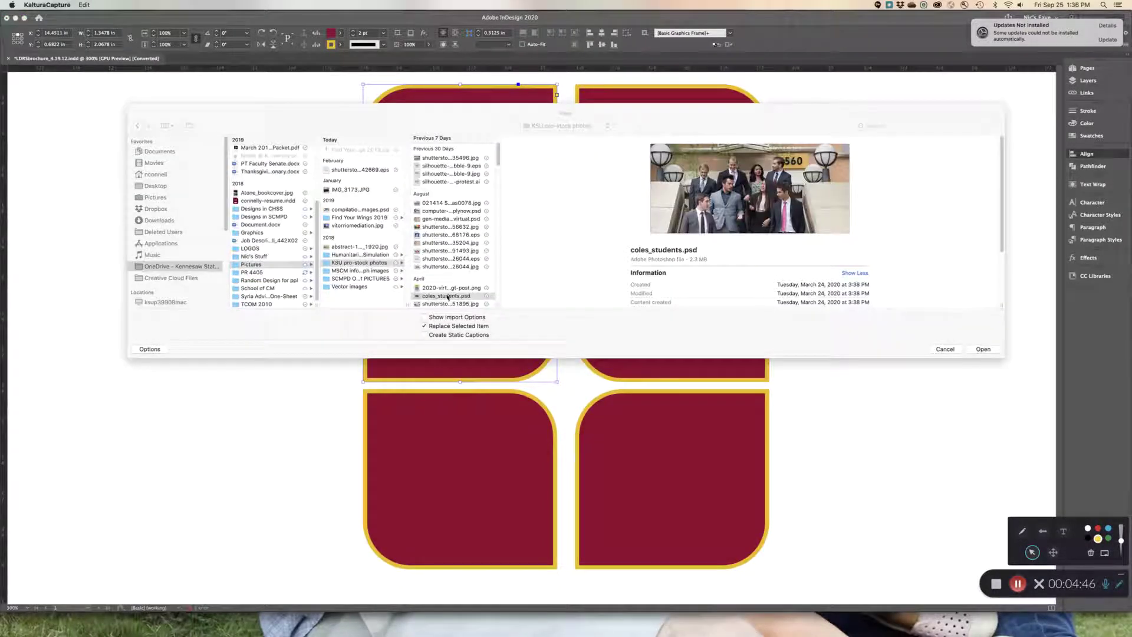
left_click(983, 352)
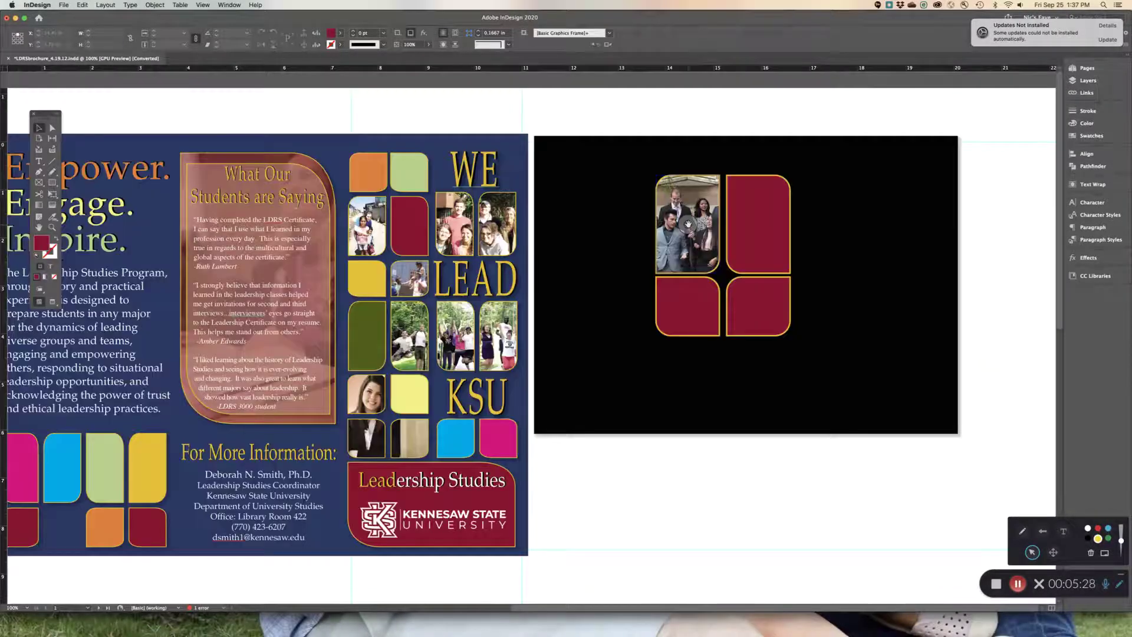
- Enlarge the photo inside the upper-left tile to about 150%, reposition it within the frame, and copy it
left_click(688, 224)
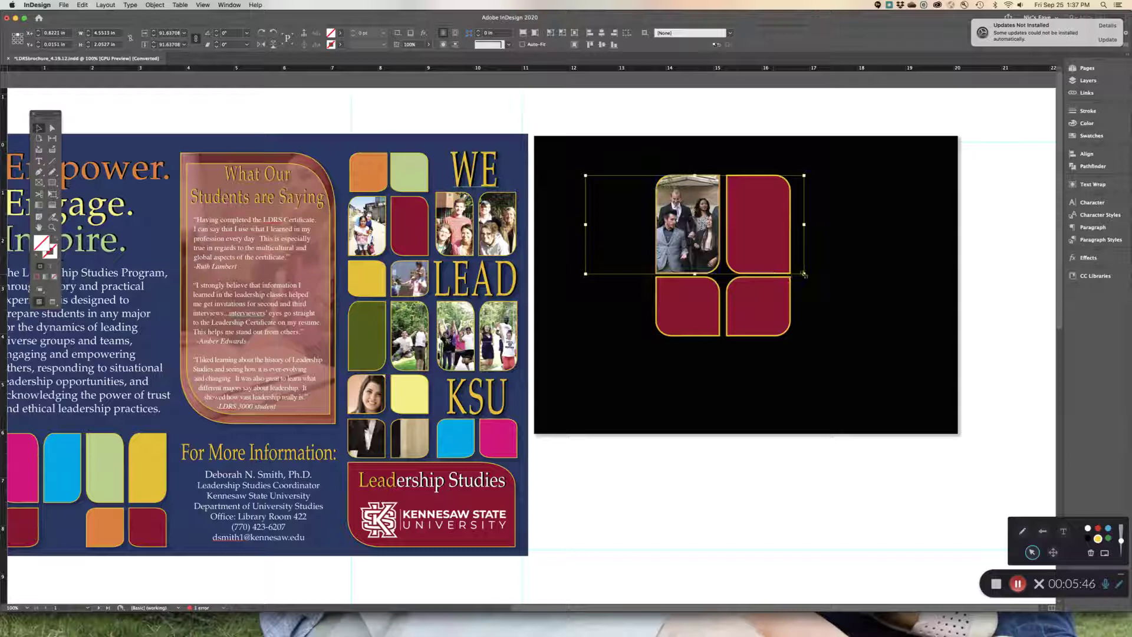
left_click_drag(804, 274, 866, 338)
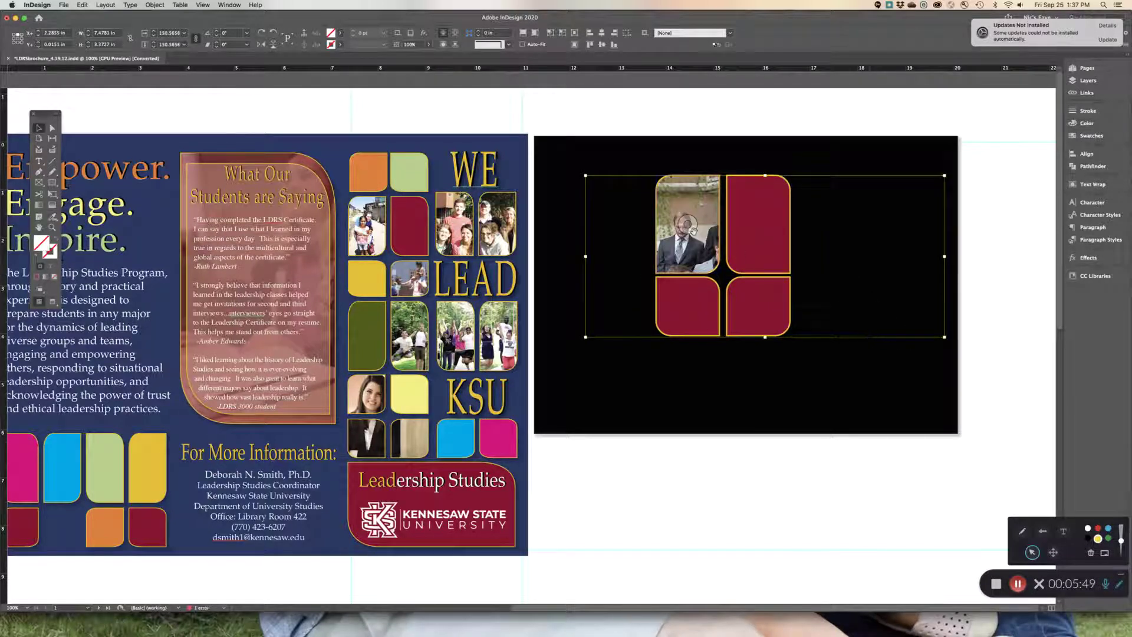
left_click_drag(692, 230, 688, 226)
key("super+z")
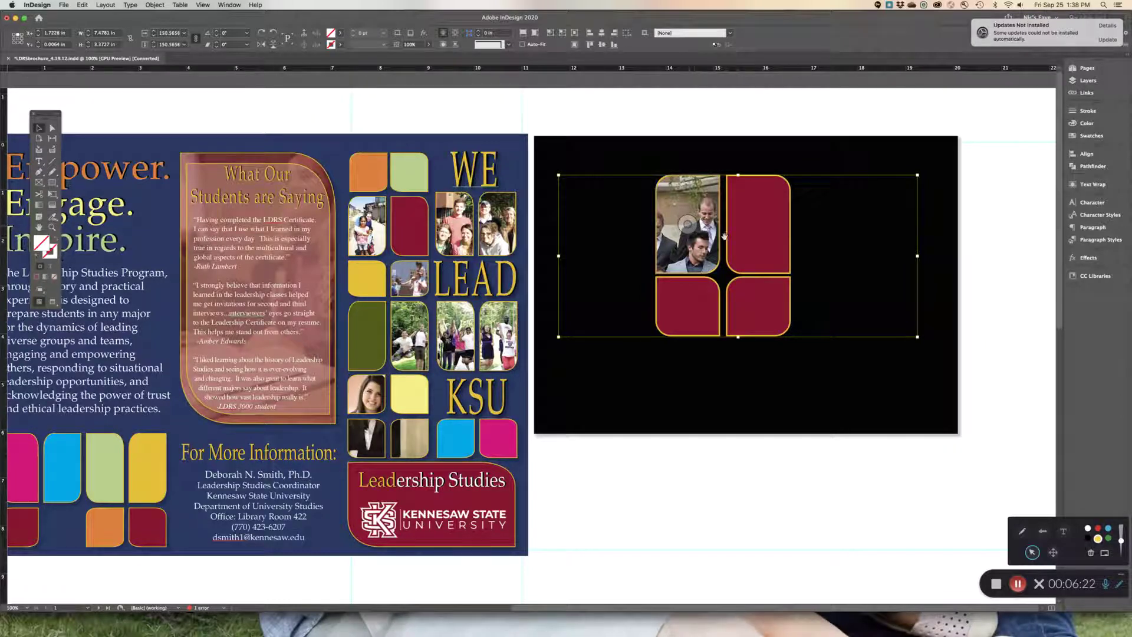
- Paste the copied photo into the upper-right tile and the lower-right tile so the picture continues across them
left_click(799, 159)
left_click(775, 189)
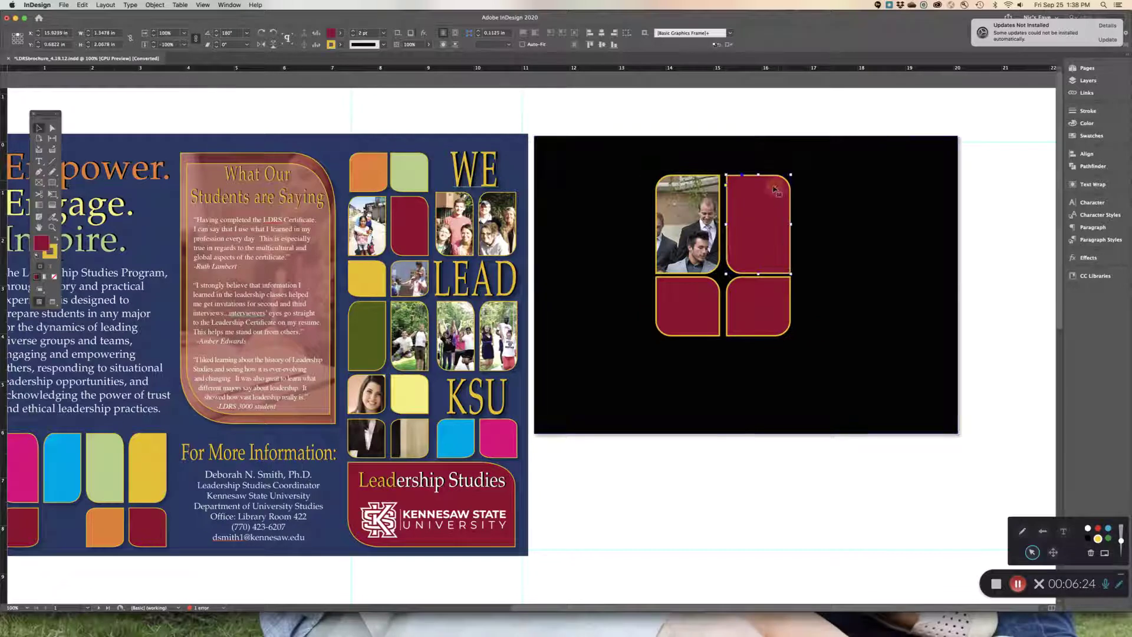
right_click(759, 209)
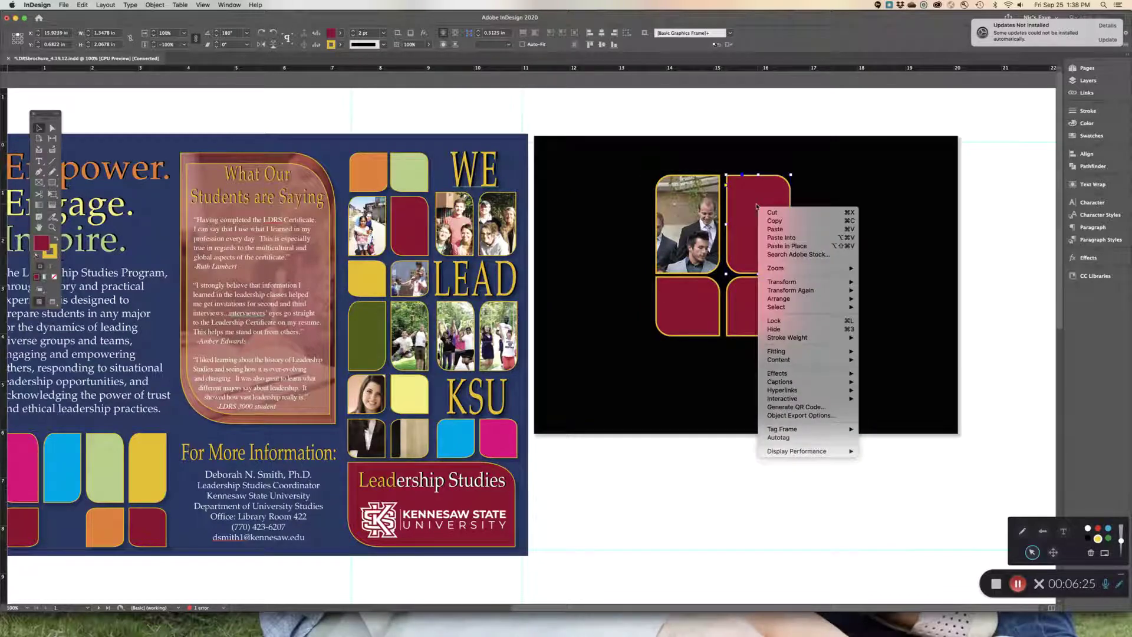
left_click(806, 239)
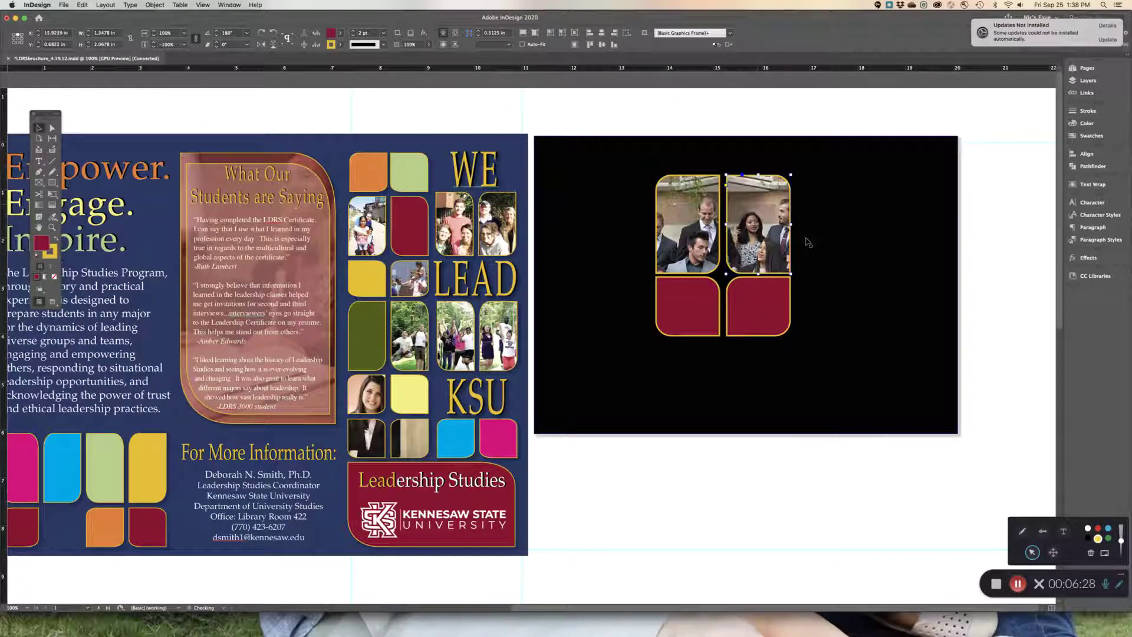
left_click(767, 315)
right_click(761, 317)
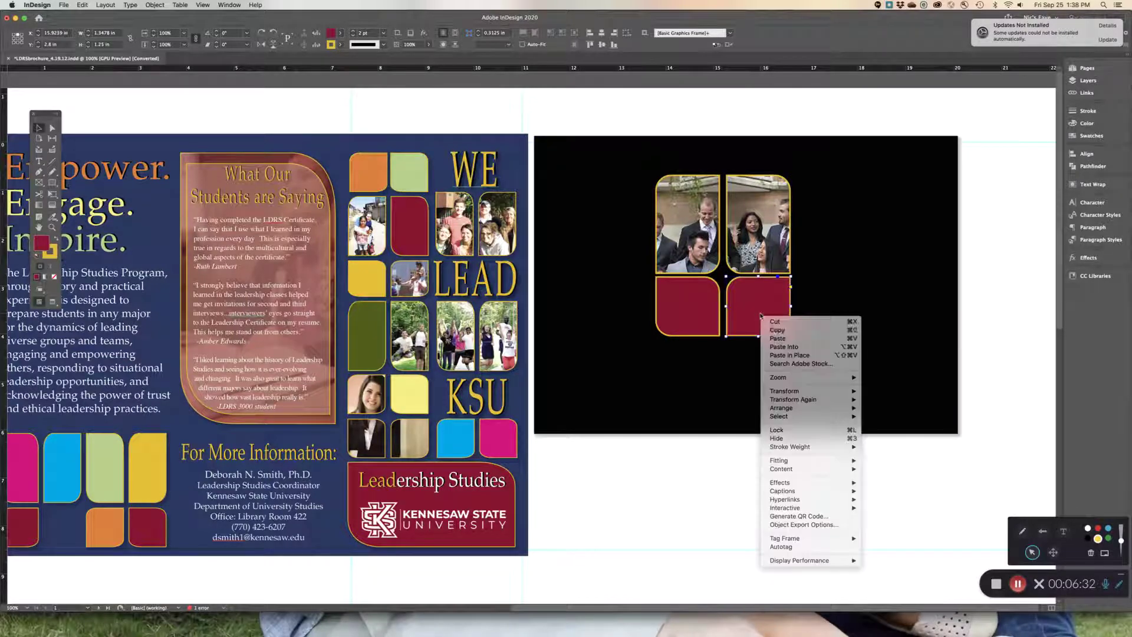
left_click(794, 347)
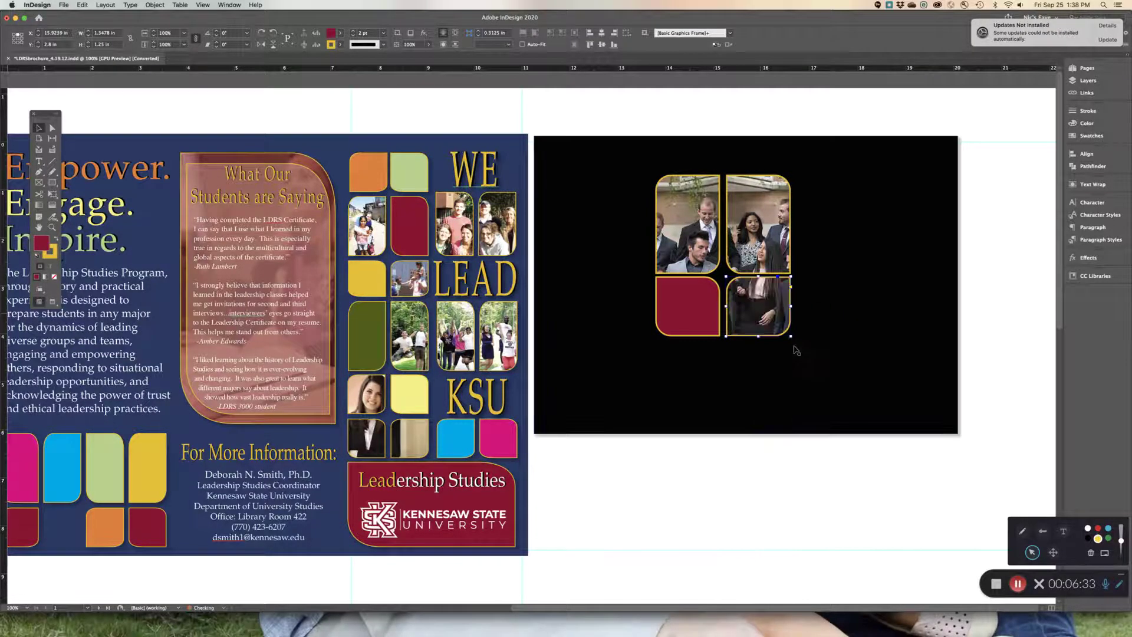
- Paste the copied photo in place into the lower-left tile and check the photo's extent behind the other tiles
left_click(681, 323)
right_click(682, 317)
left_click(716, 355)
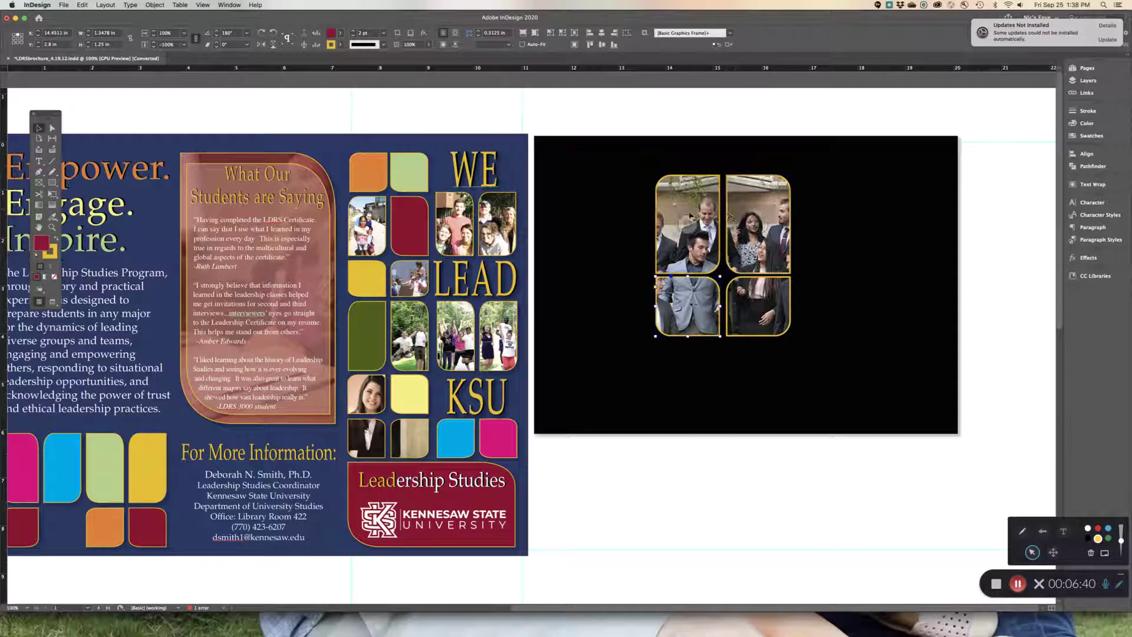
left_click(758, 224)
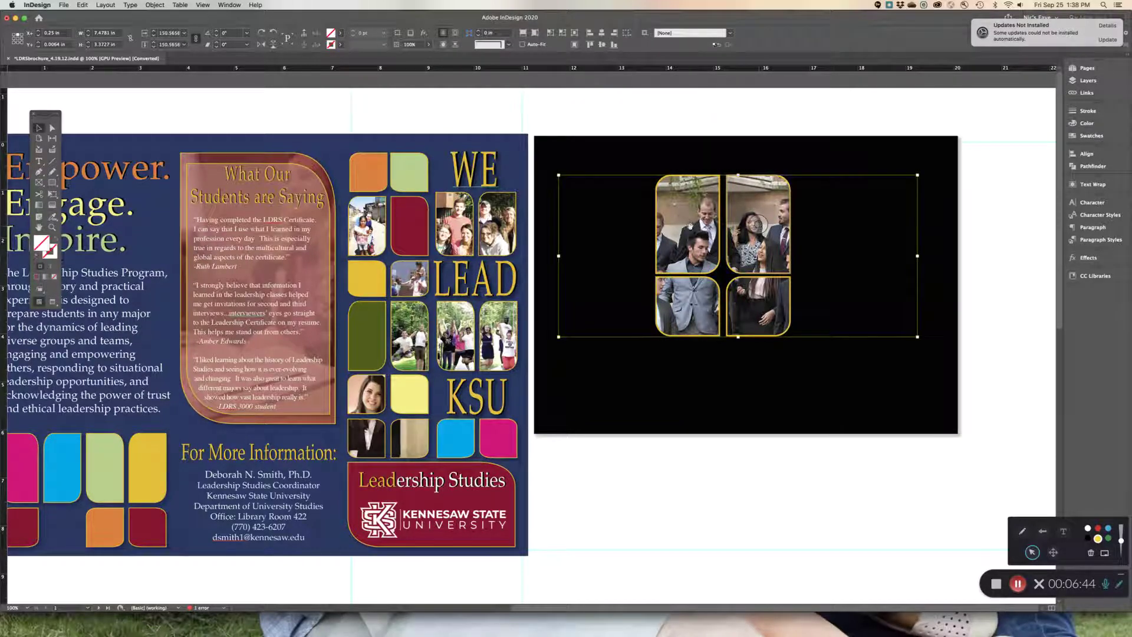
left_click(689, 225)
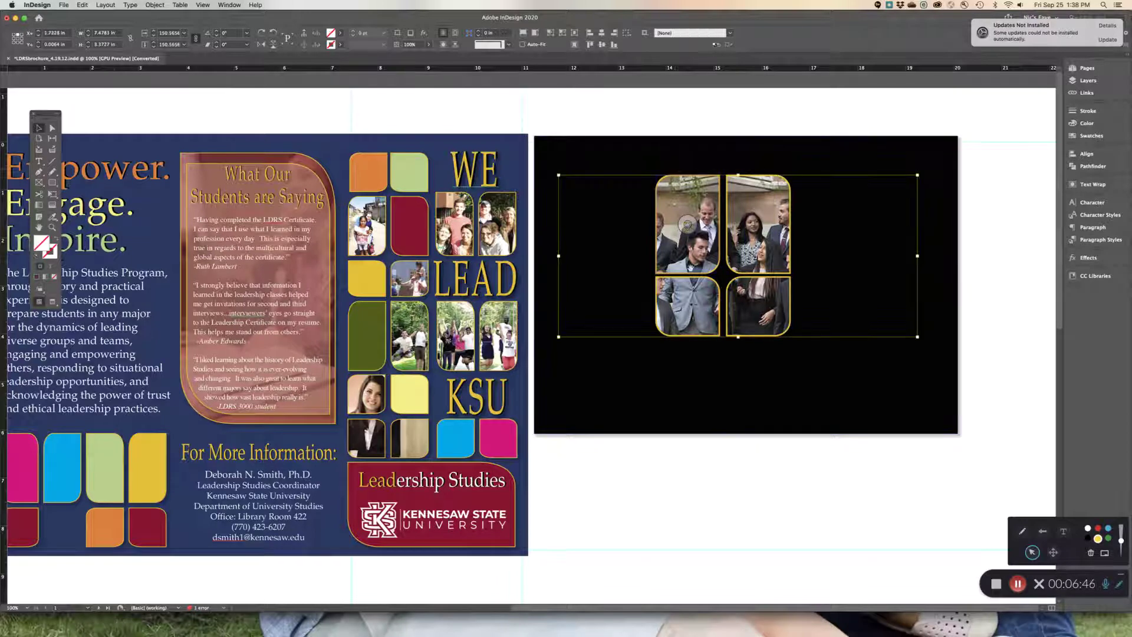
left_click(759, 352)
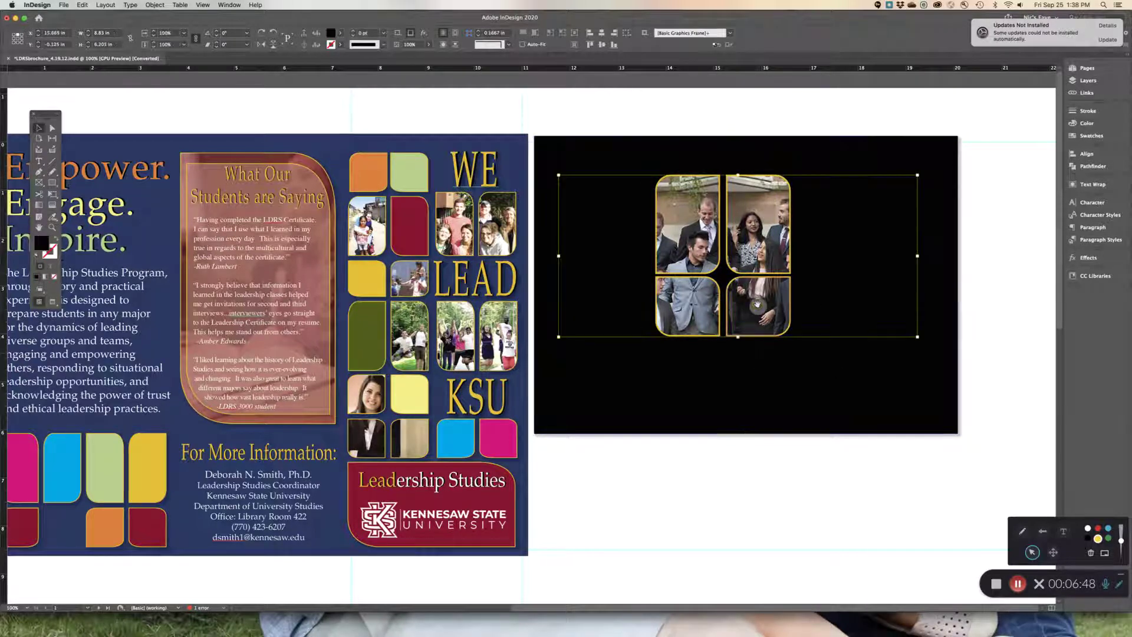
left_click(758, 305)
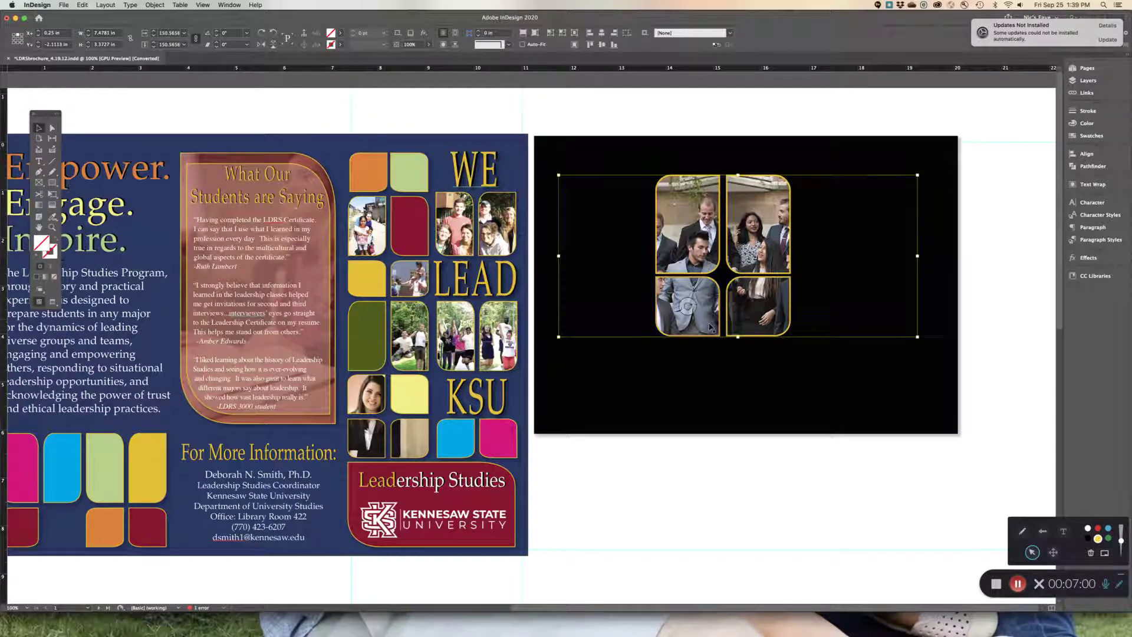
- Widen the upper-left and lower-left tiles outward to about 1.625 in each, revealing more of the group photo
left_click(695, 166)
left_click(702, 178)
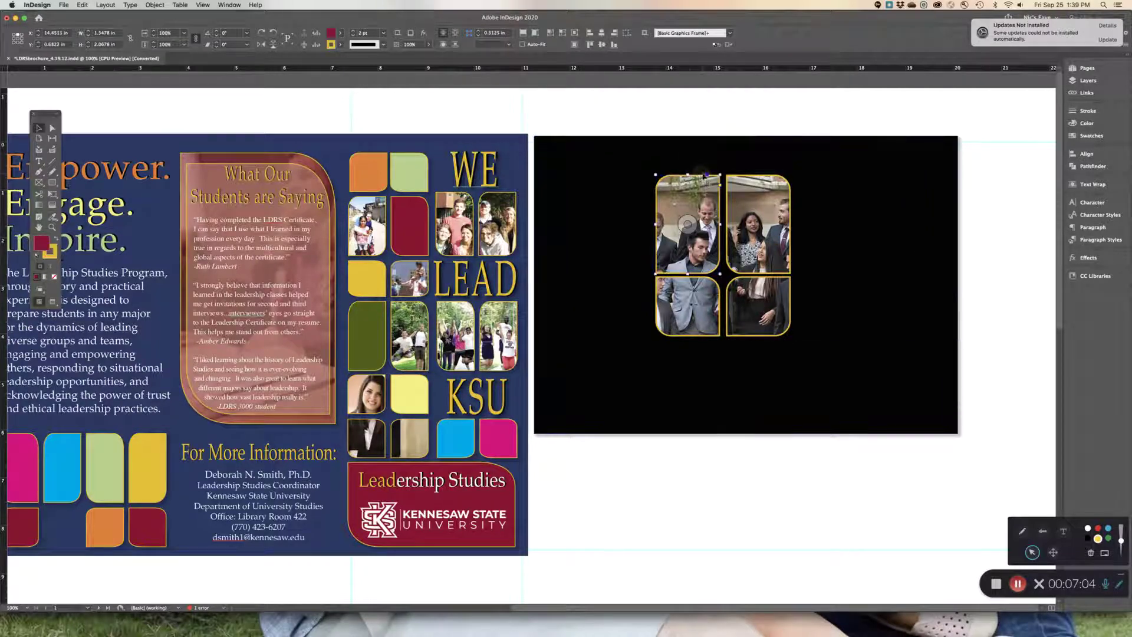
left_click_drag(654, 225, 642, 226)
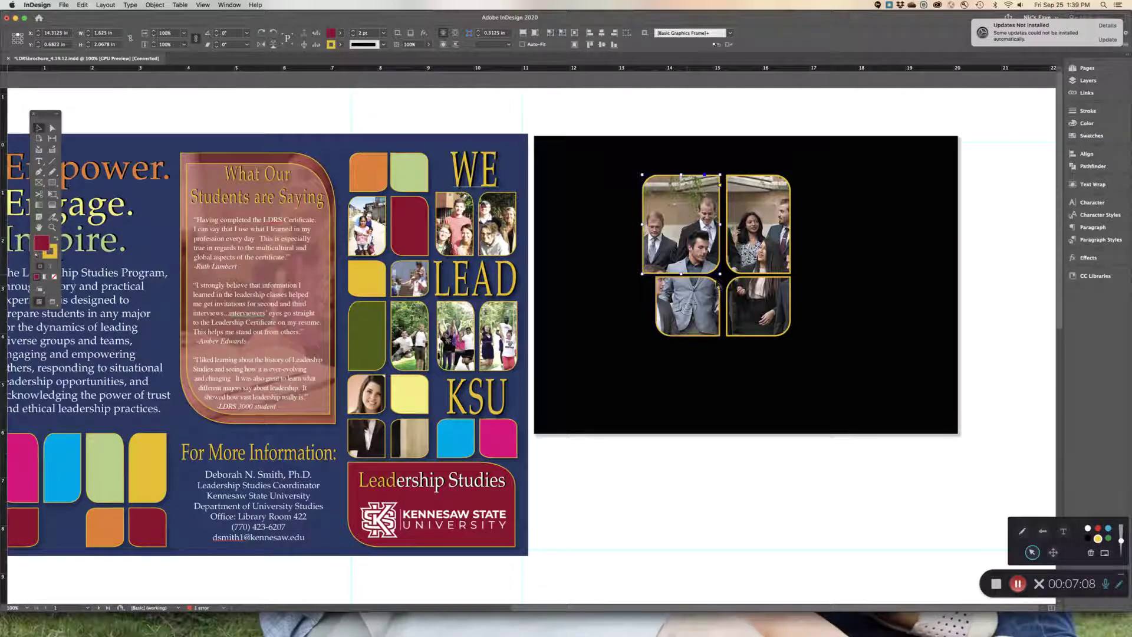
left_click(713, 286)
left_click_drag(655, 305, 642, 306)
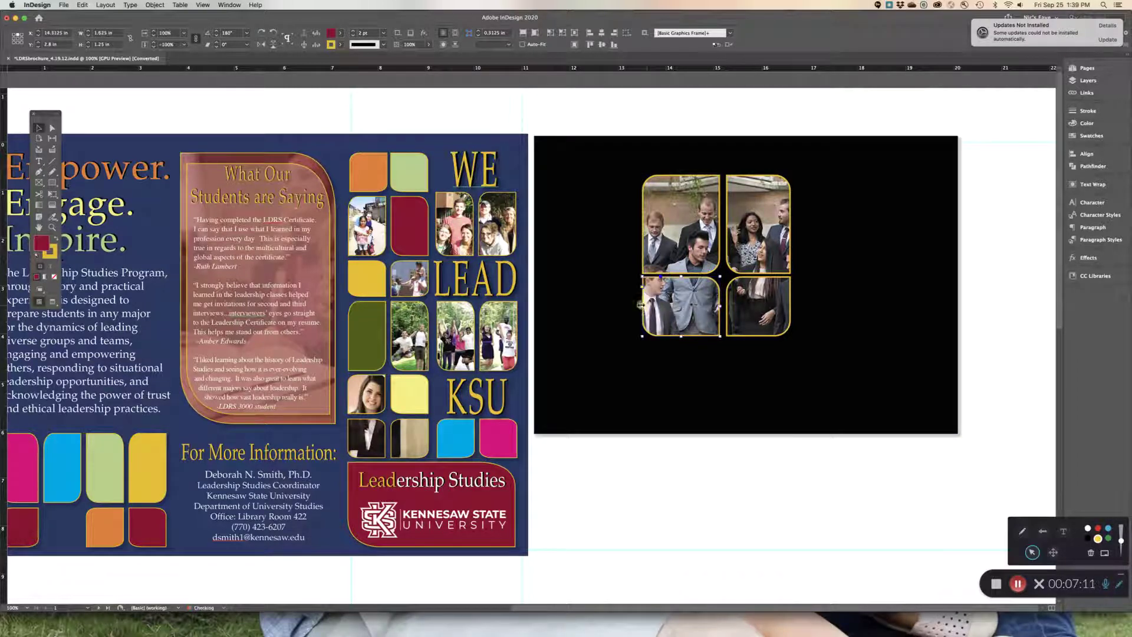
- Widen the upper-right tile outward to about 1.68 in and the lower-right tile to about 1.71 in, and clear the selection
left_click(789, 235)
left_click_drag(791, 223, 806, 224)
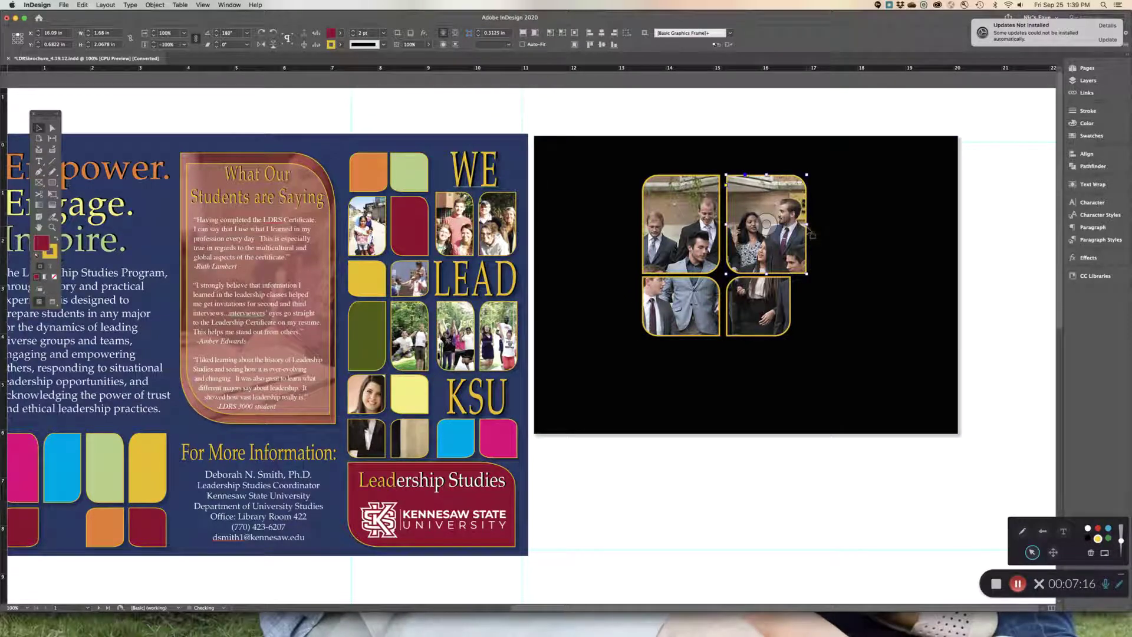
left_click(789, 312)
left_click_drag(790, 307, 808, 307)
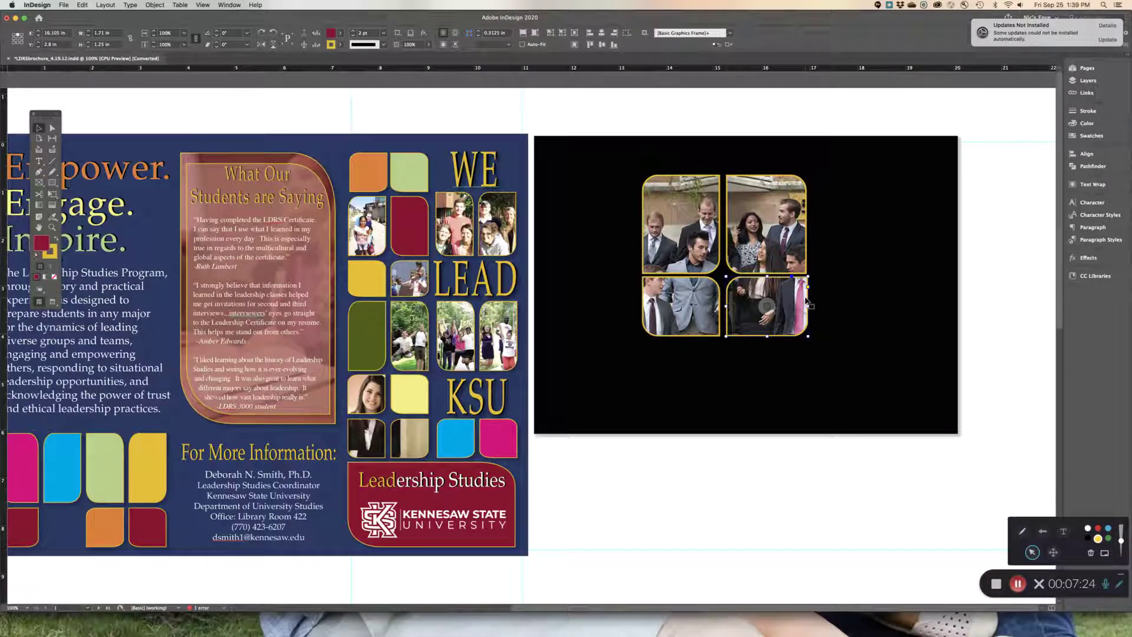
left_click(713, 227)
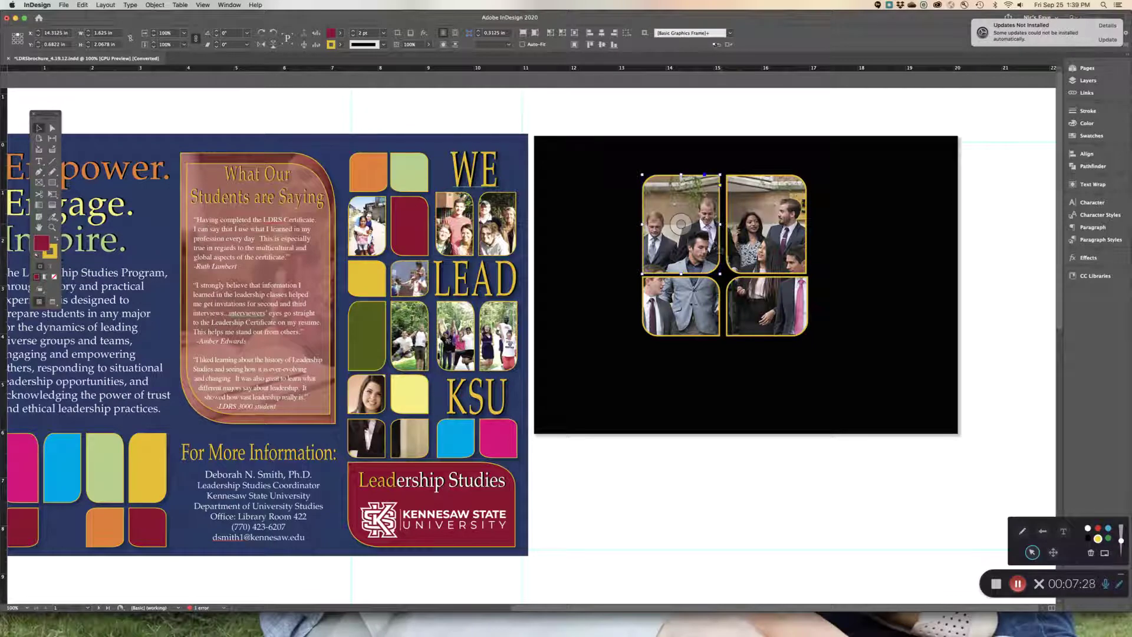
left_click(966, 480)
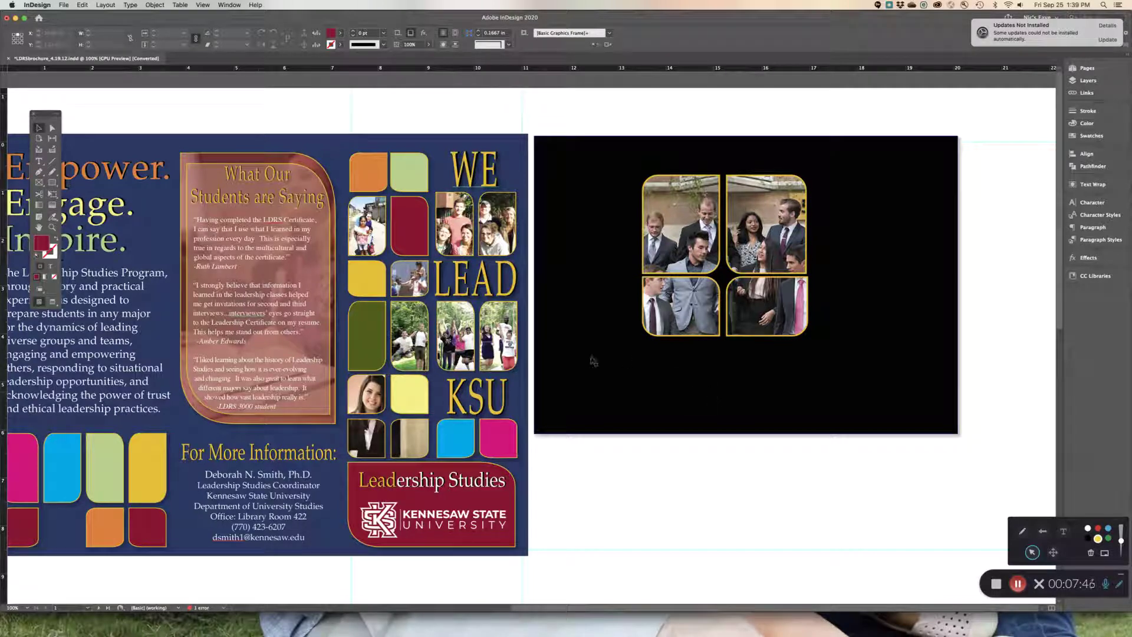
- Open the drop shadow settings of the brochure's rightmost jumping-students photo tile above KSU and set the shadow opacity to 51%
left_click(518, 376)
key("super+equal")
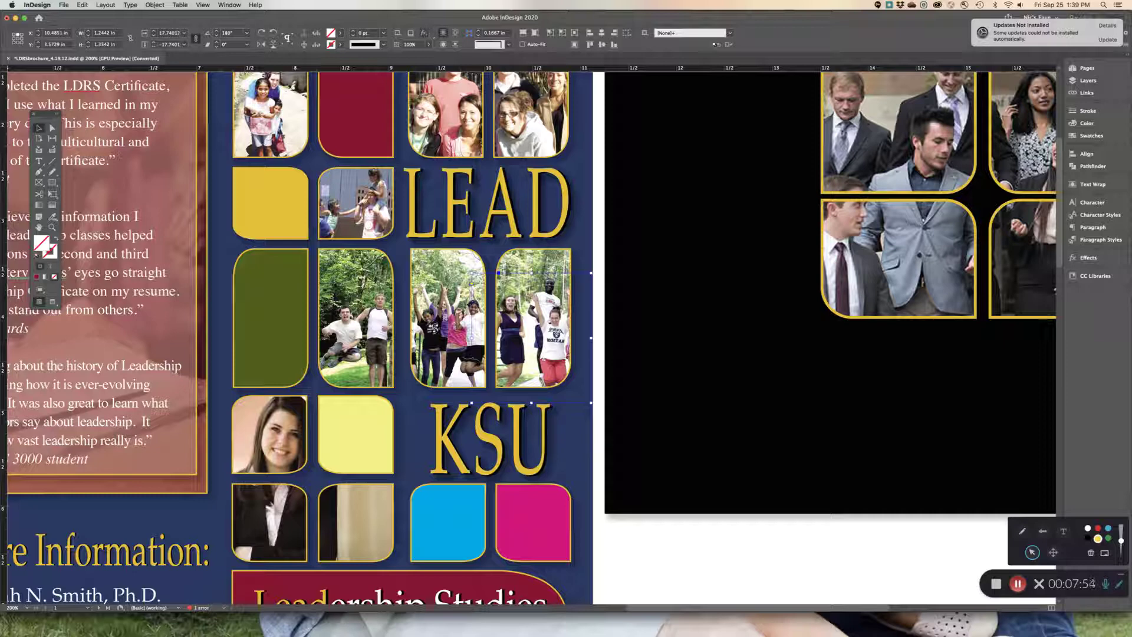
left_click(424, 33)
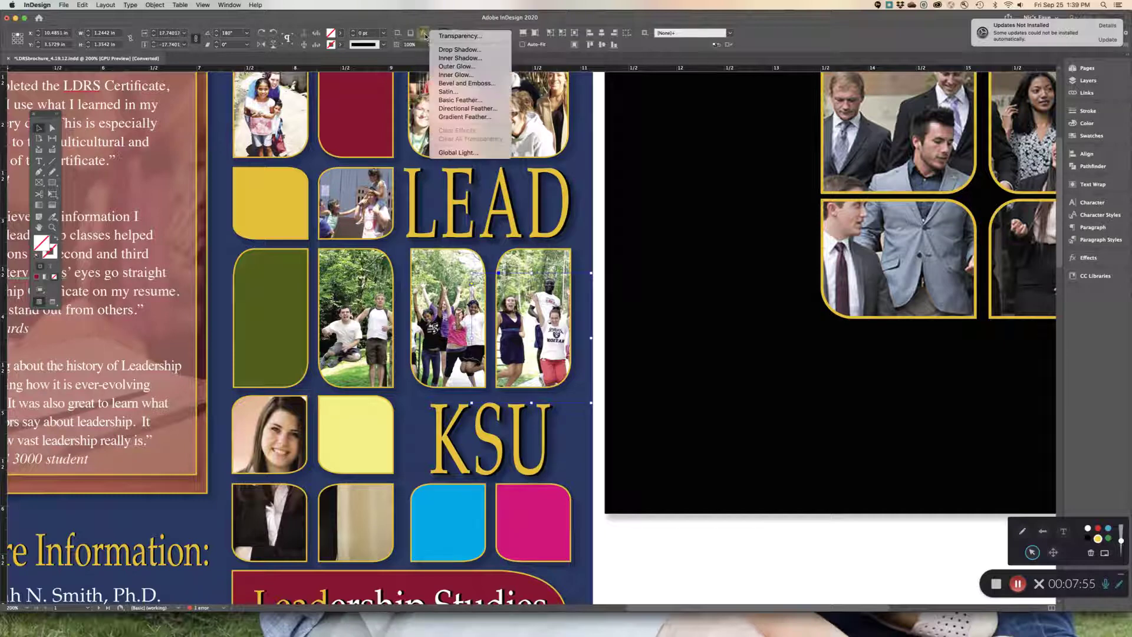
left_click(462, 50)
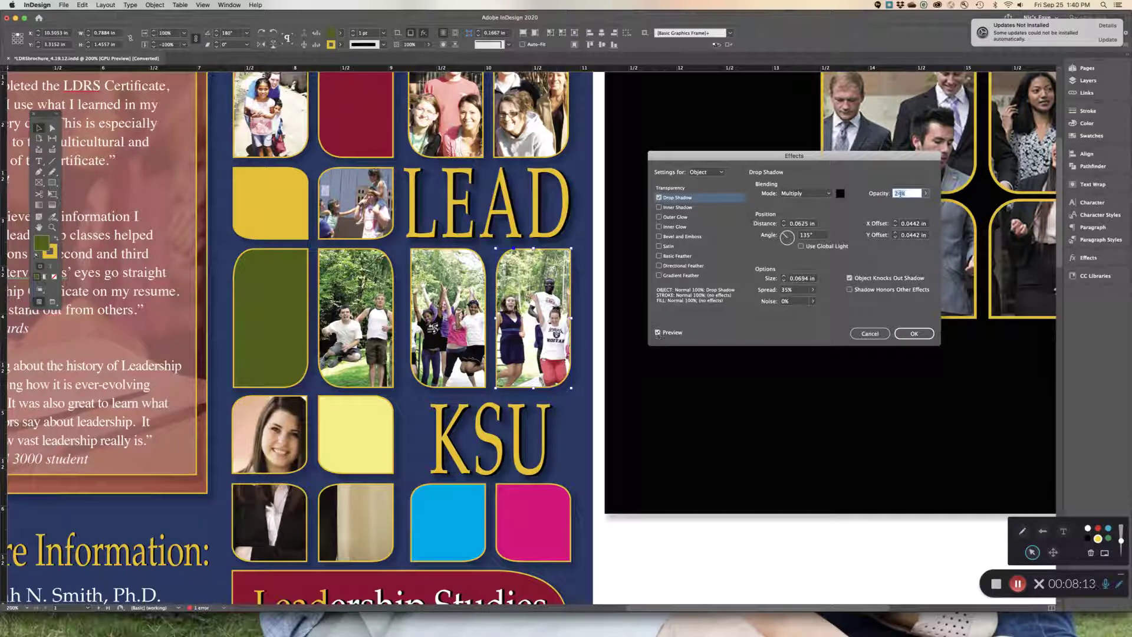
left_click(927, 194)
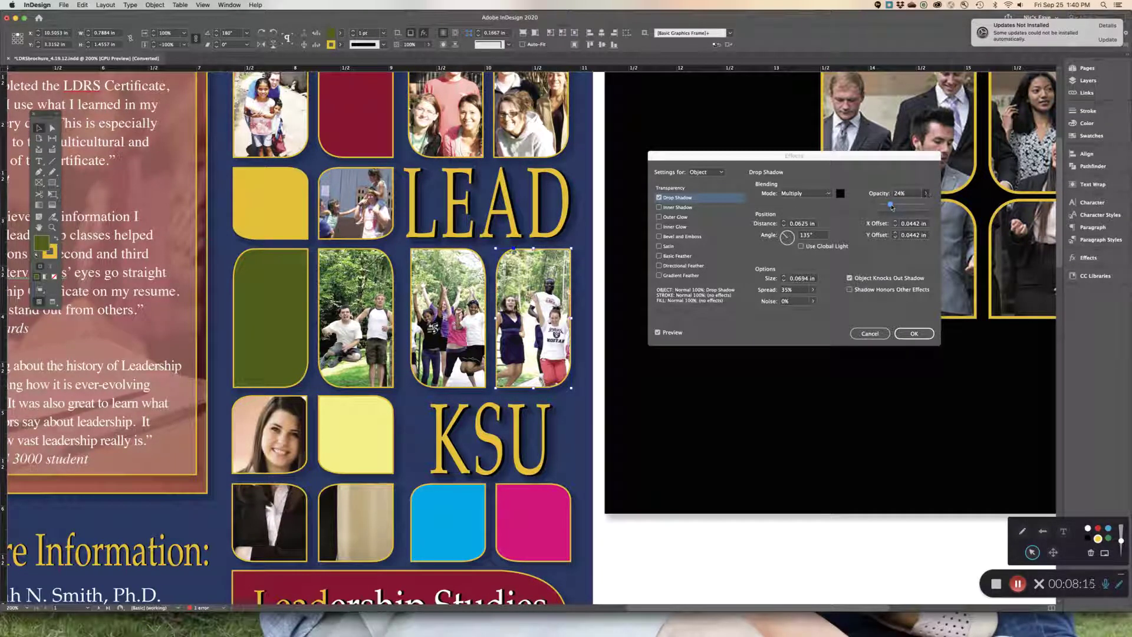
left_click_drag(892, 207, 920, 208)
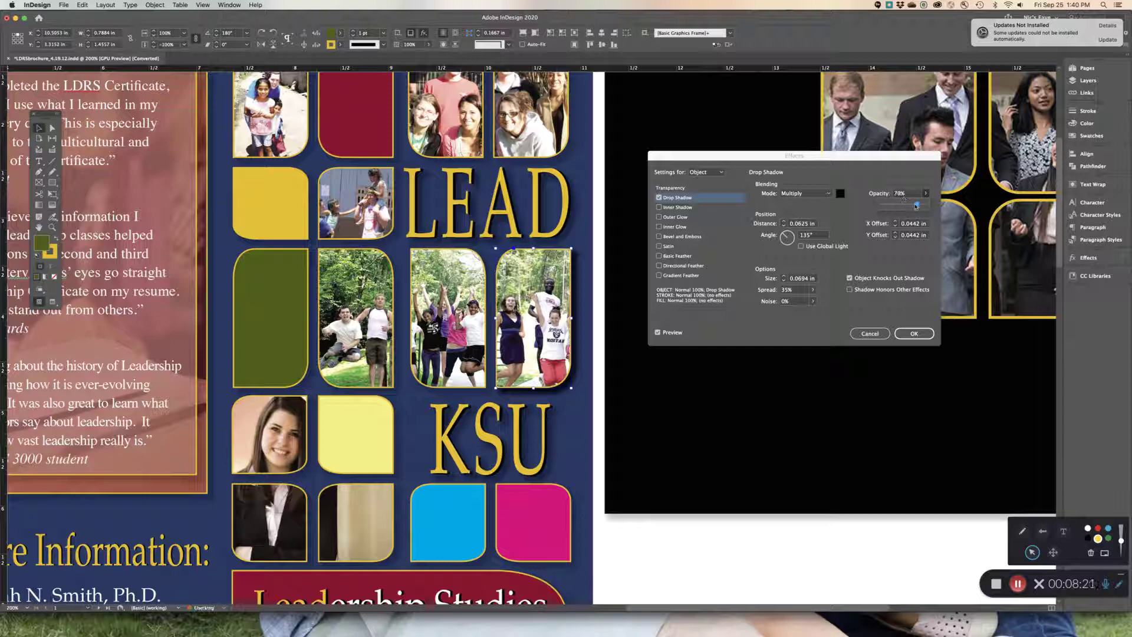
left_click_drag(916, 205, 903, 207)
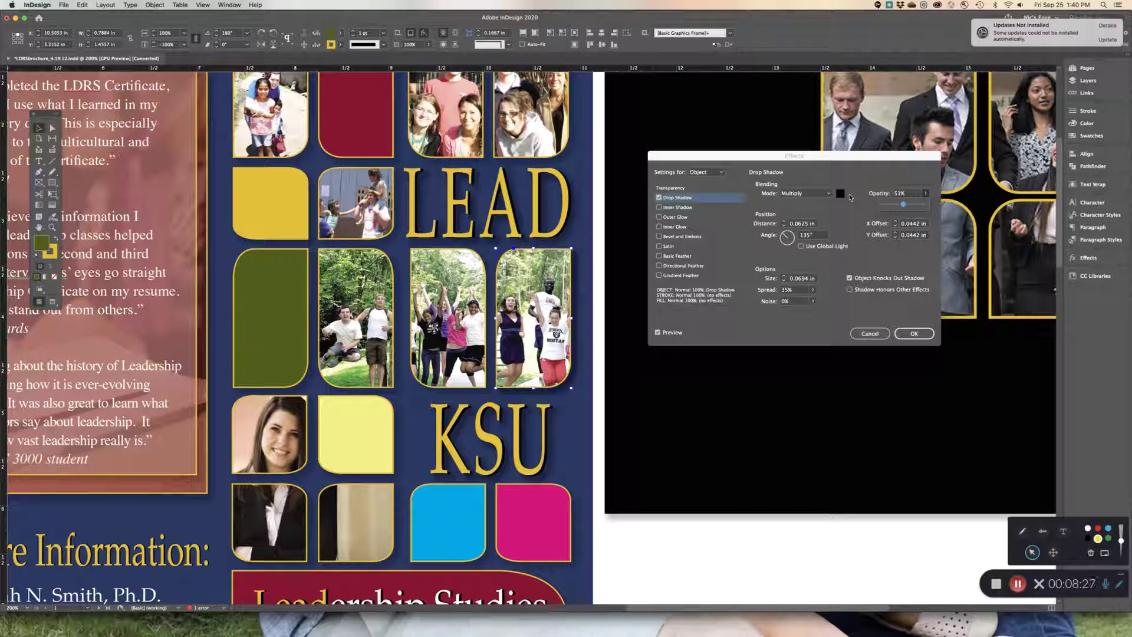
- Try drop shadow distances of 0 in and 0.1875 in on the tile and return the distance to 0.0625 in
left_click(784, 226)
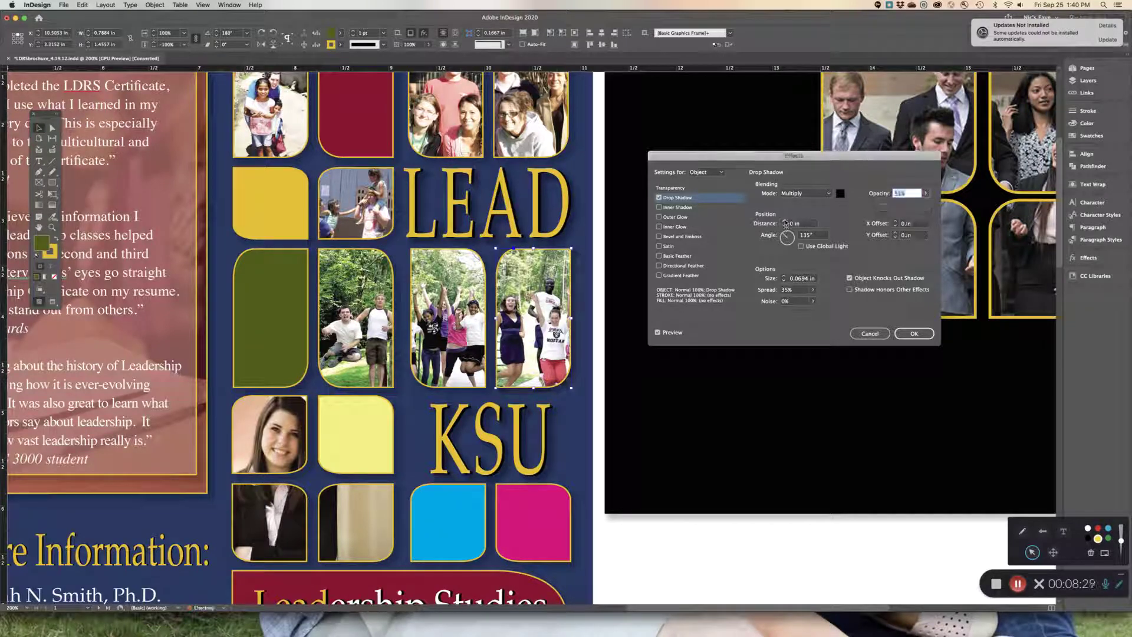
left_click(784, 222)
left_click(784, 222)
left_click(784, 222)
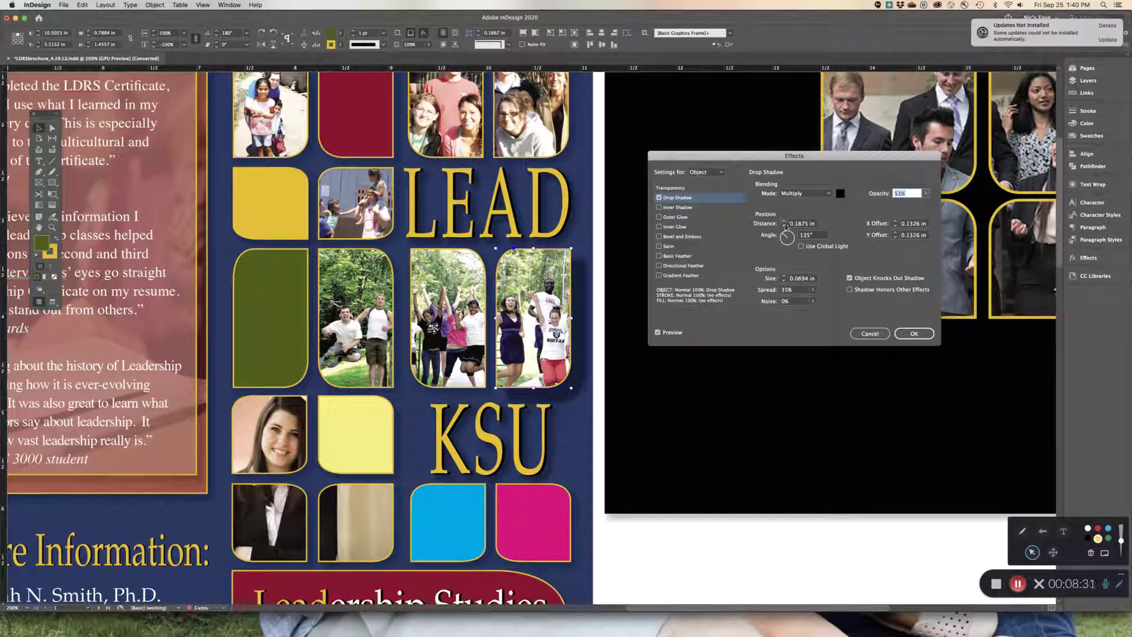
left_click(784, 225)
left_click(784, 226)
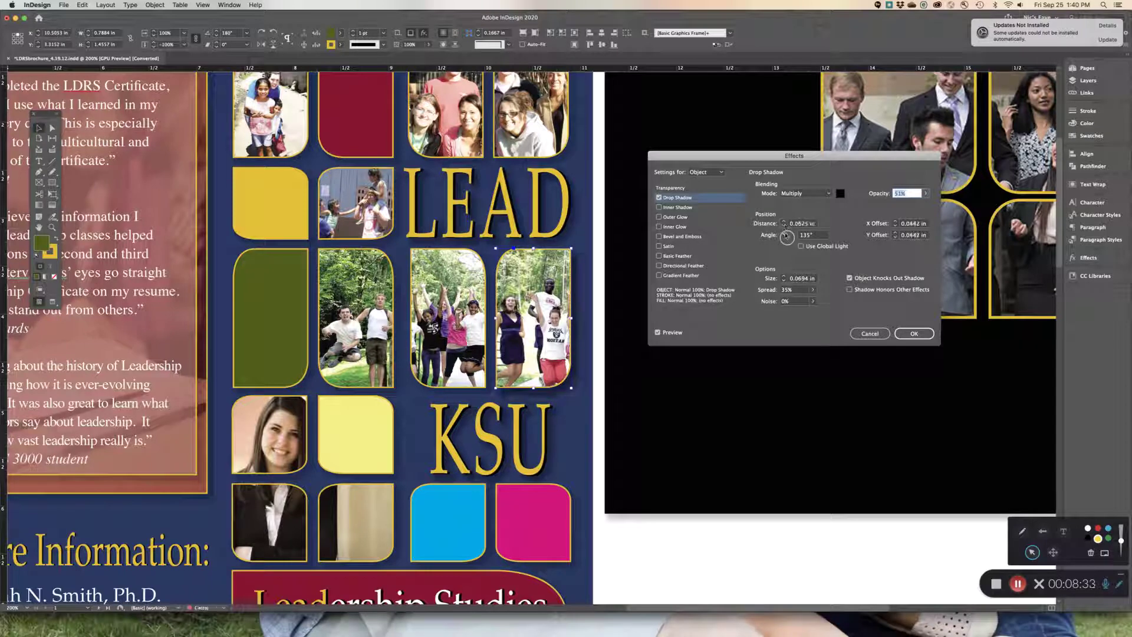
- Try the Overlay and Soft Light blending modes for the drop shadow and return the mode to Multiply
mouse_move(785, 234)
left_mouse_down()
mouse_move(788, 249)
mouse_move(777, 230)
left_mouse_up()
left_click(805, 194)
left_click(799, 232)
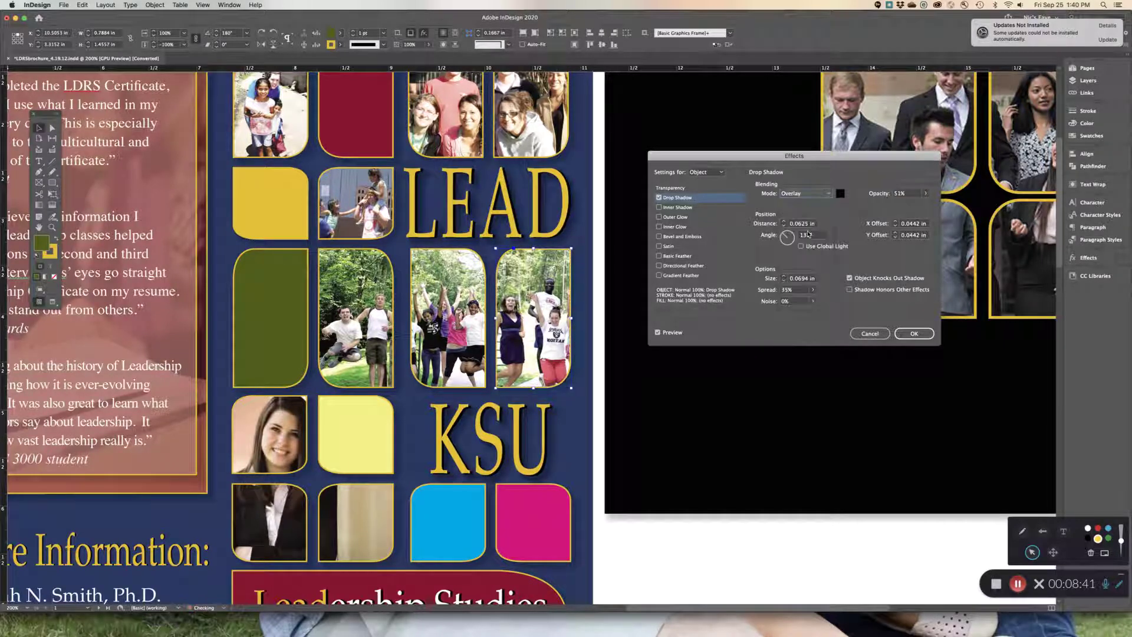
left_click(830, 195)
left_click(816, 243)
left_click(831, 196)
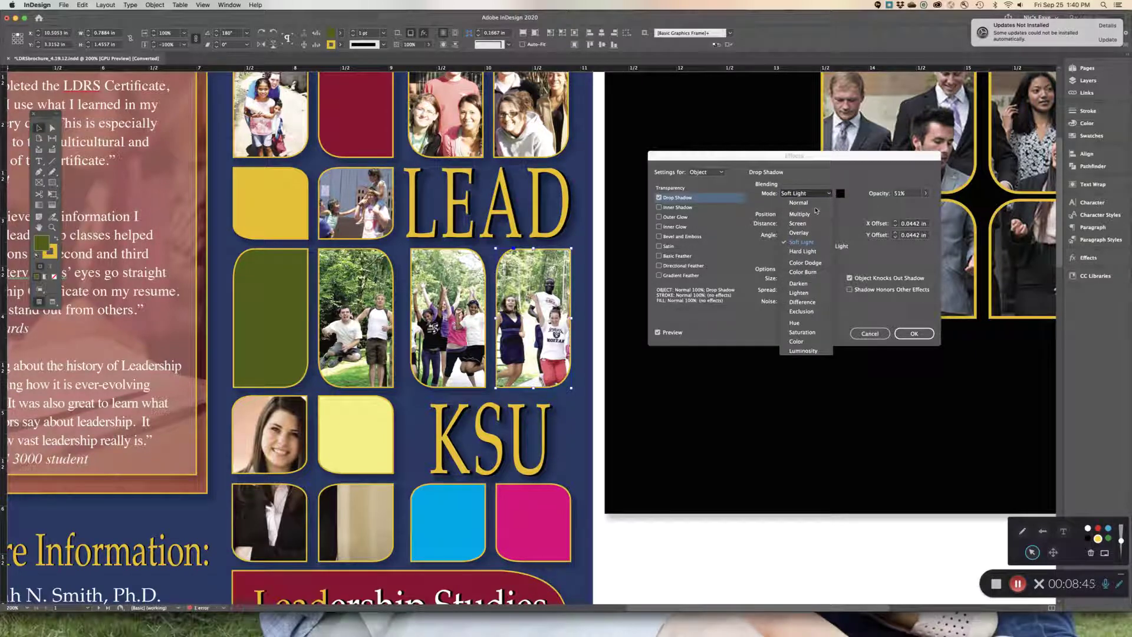
left_click(812, 216)
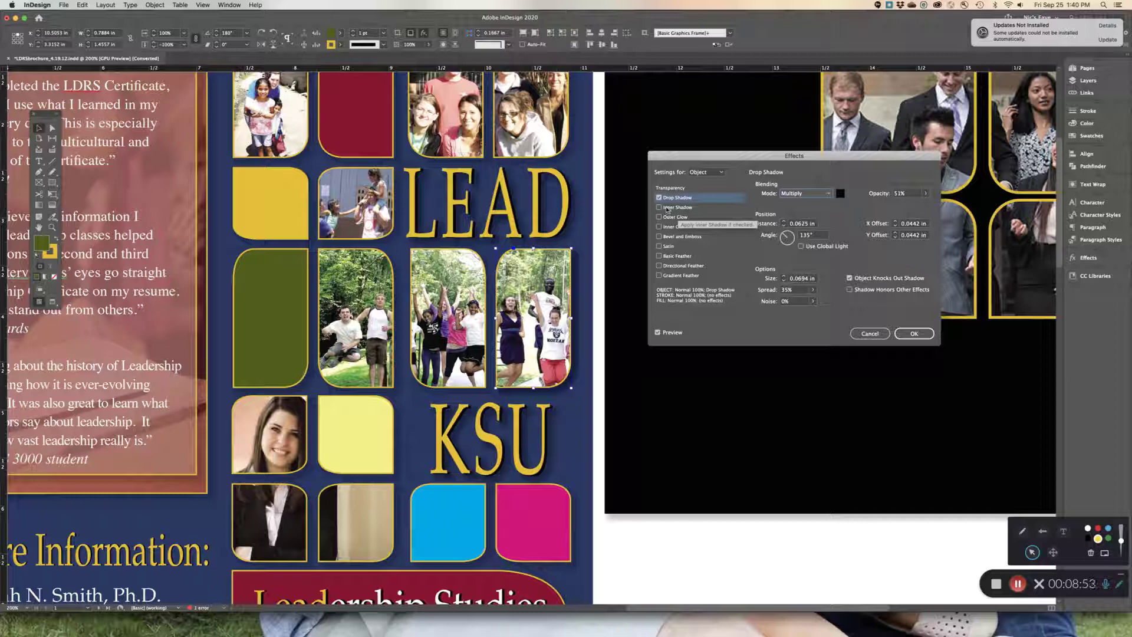
- Preview Inner Shadow, Outer Glow, Inner Glow, and Bevel and Emboss one at a time on the tile, turning each off again
left_click(664, 207)
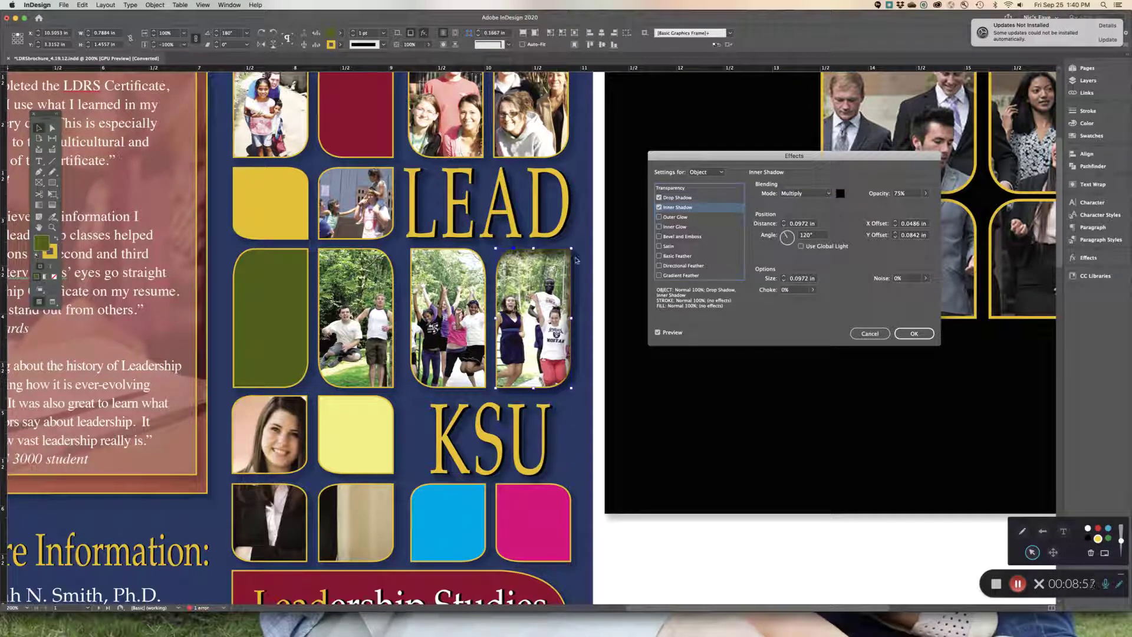
left_click(659, 207)
left_click(659, 217)
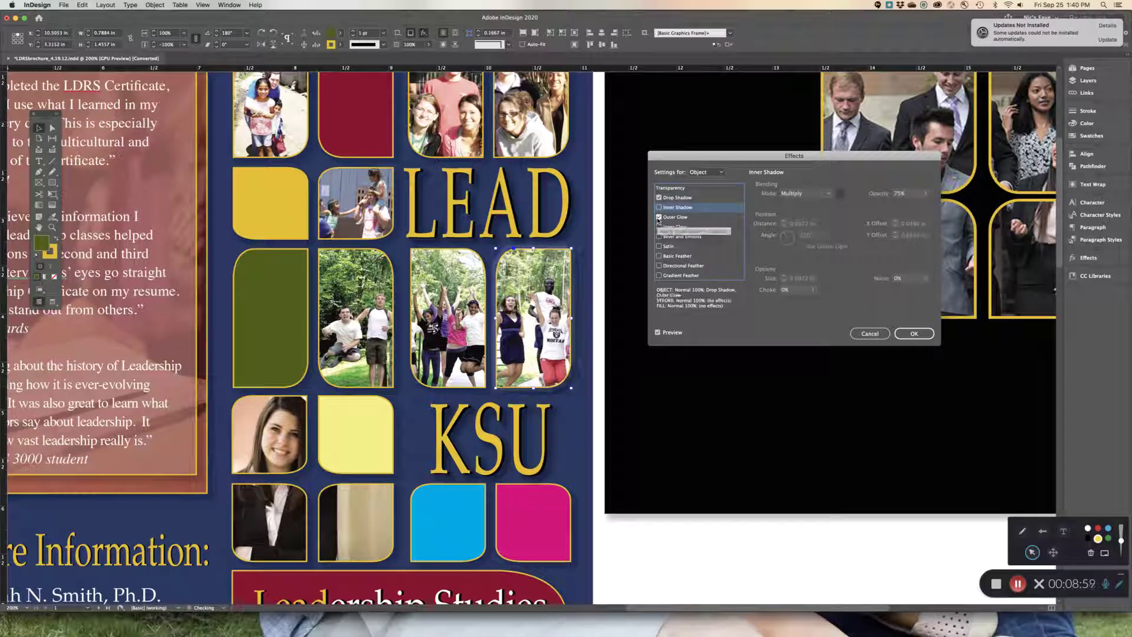
left_click(659, 217)
left_click(658, 227)
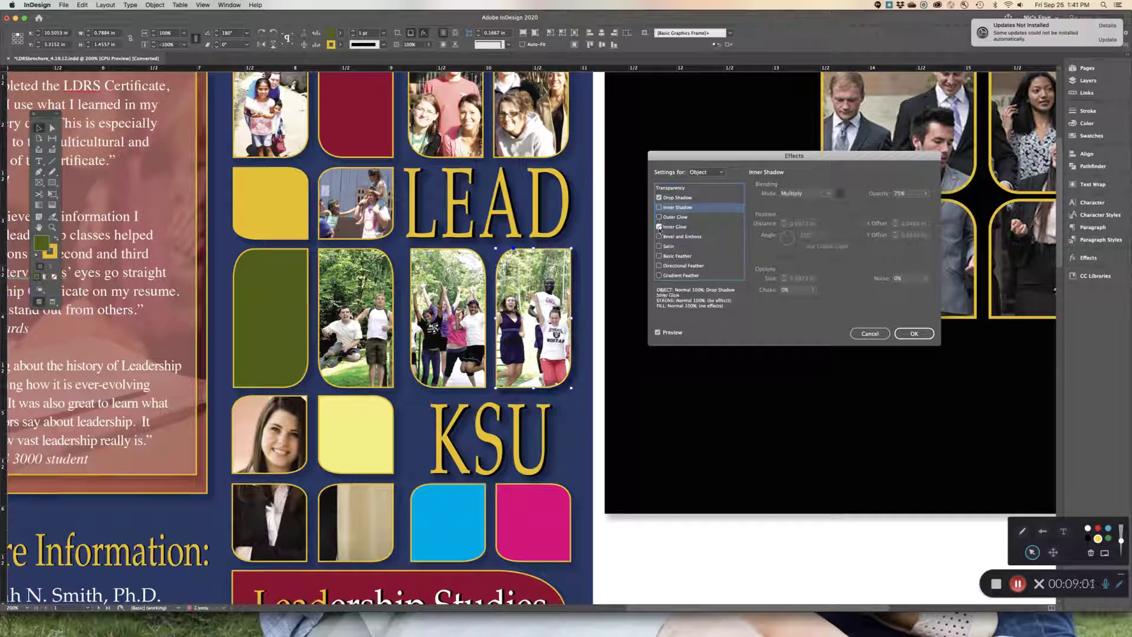
left_click(658, 227)
left_click(658, 236)
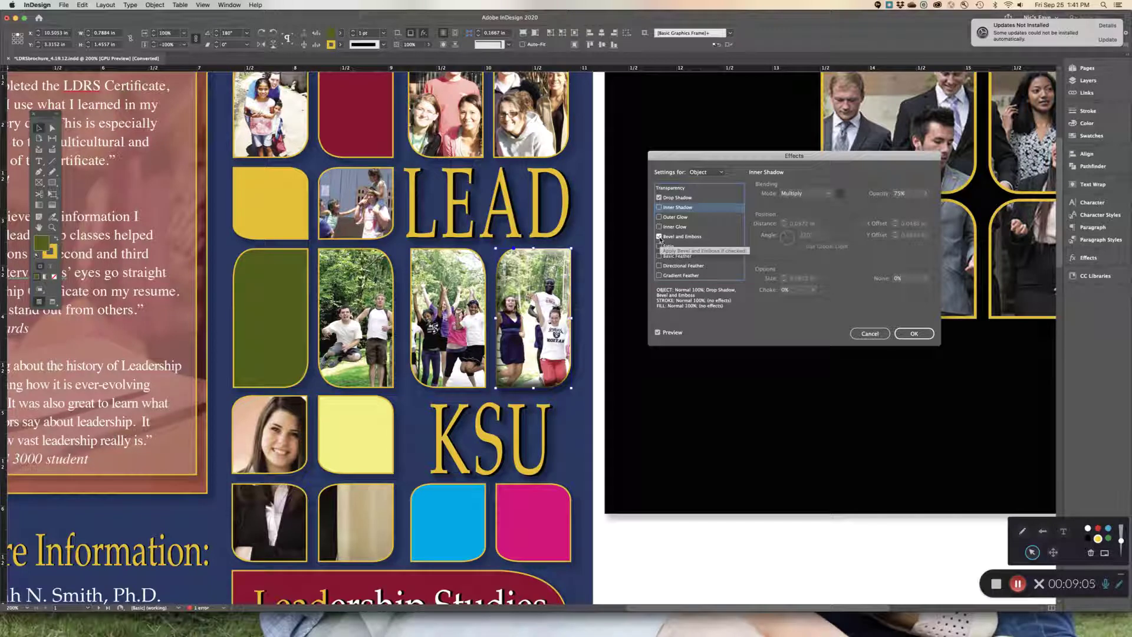
left_click(658, 237)
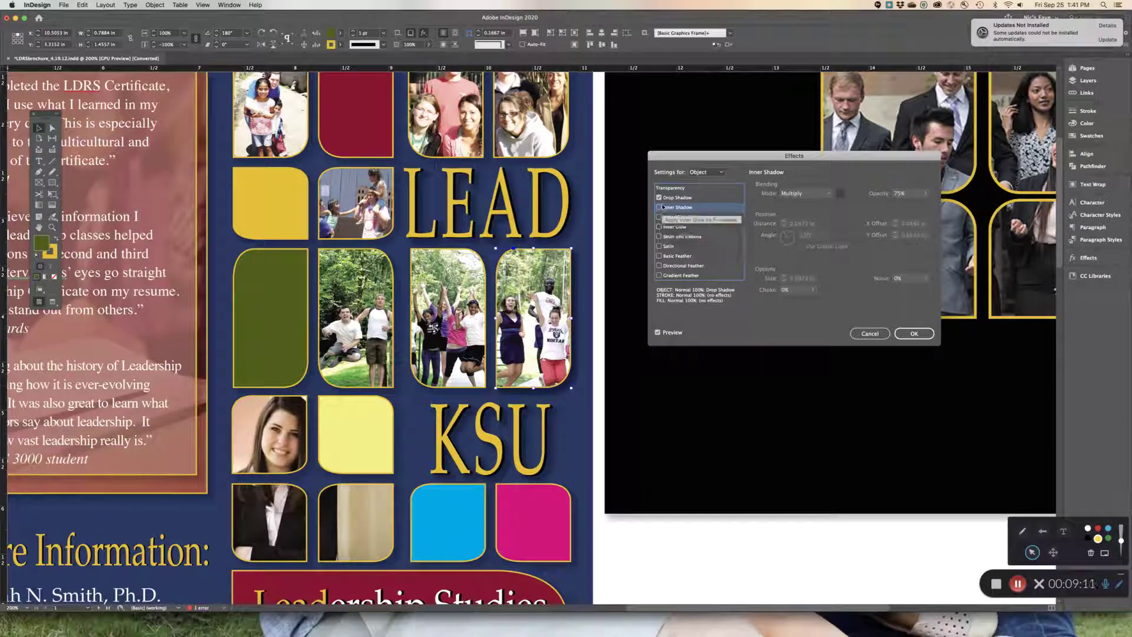
- Try Inner Shadow combined with Outer Glow and with Inner Glow on the tile, and switch off everything except Drop Shadow
left_click(659, 208)
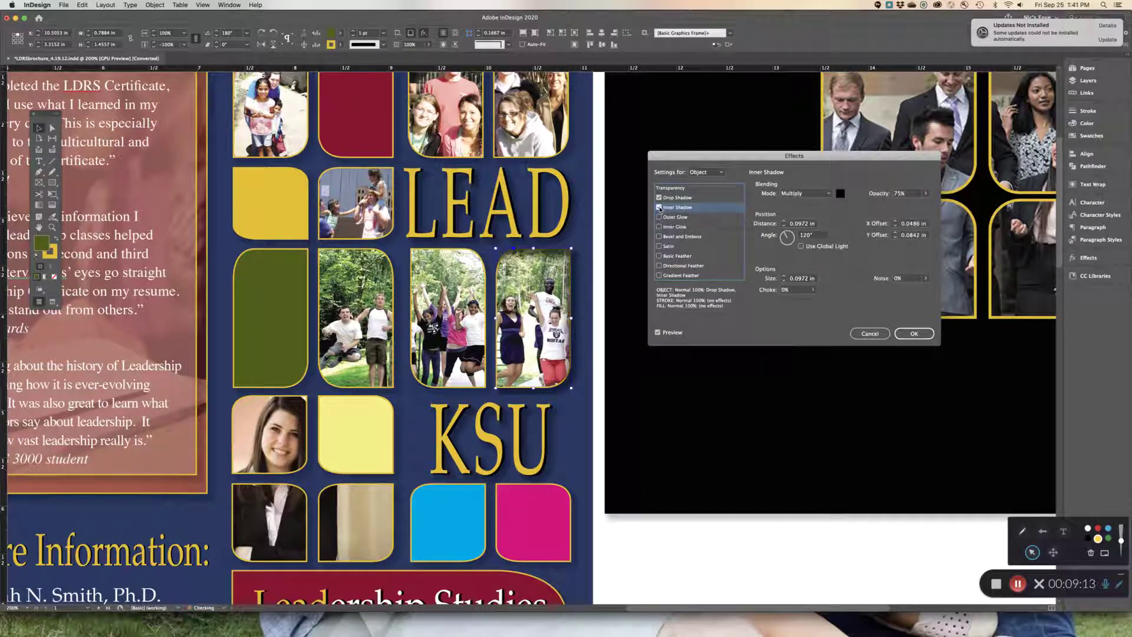
left_click(681, 218)
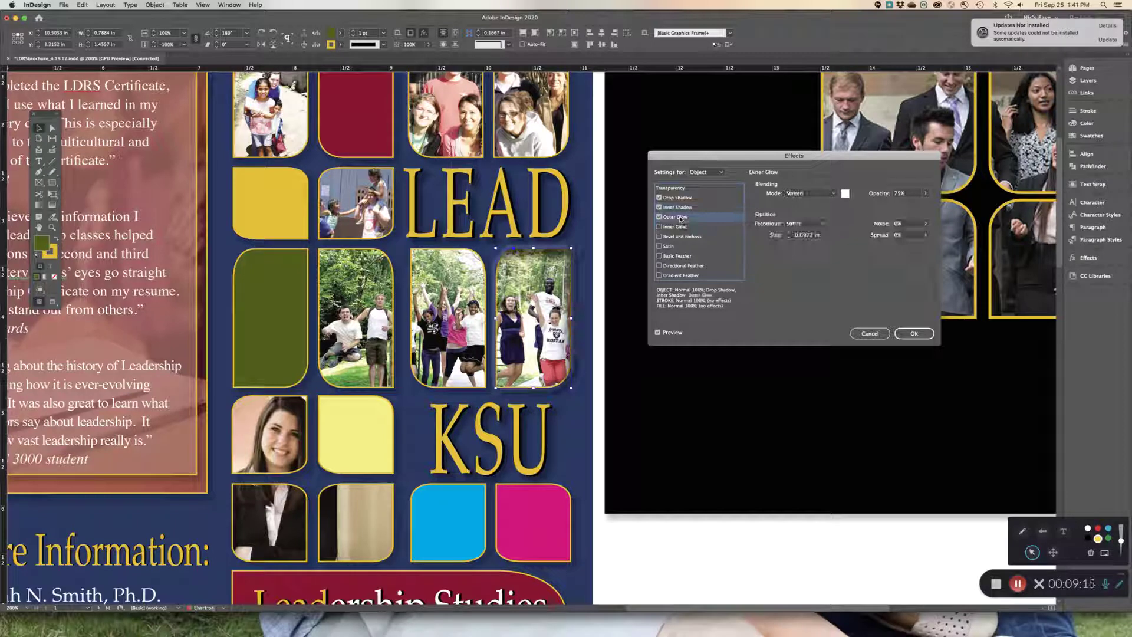
left_click(832, 193)
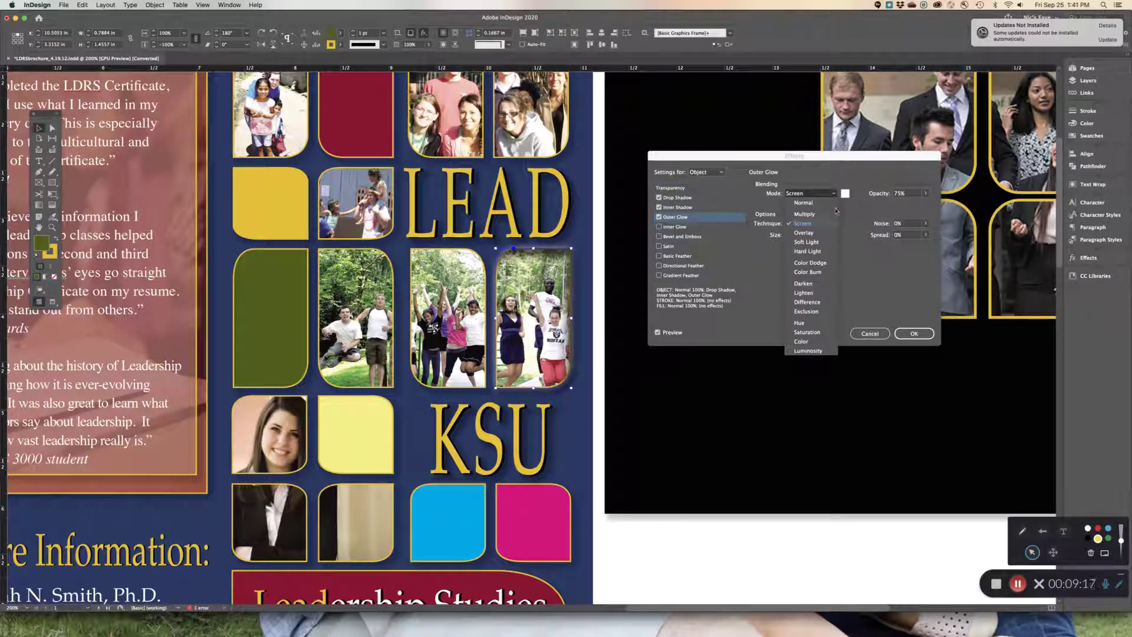
left_click(672, 218)
left_click(659, 217)
left_click(659, 227)
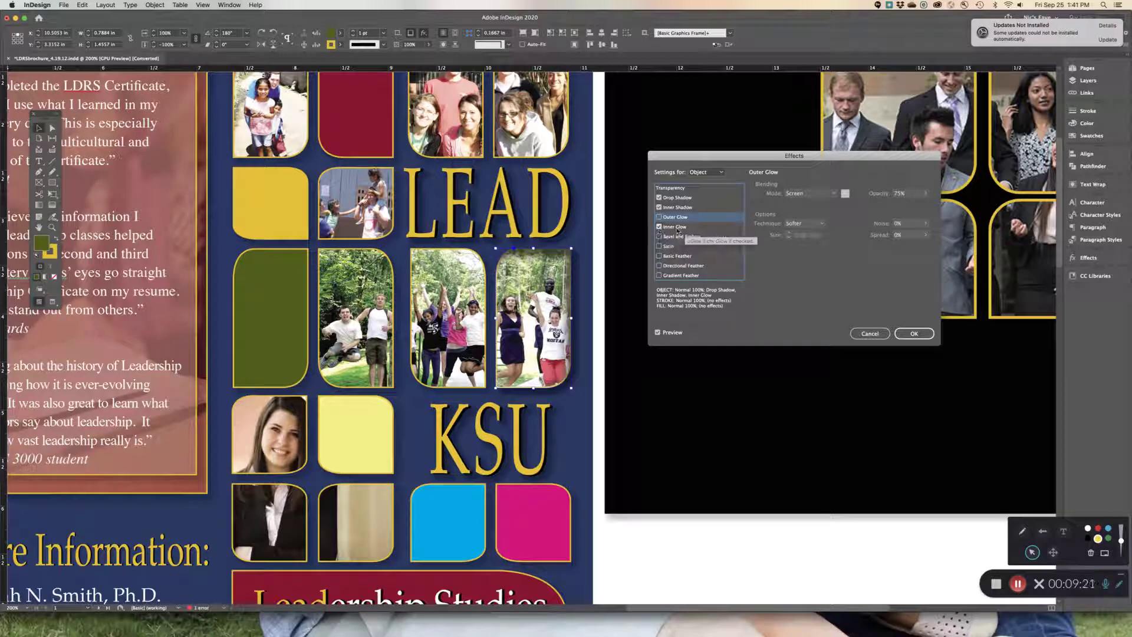
left_click(677, 227)
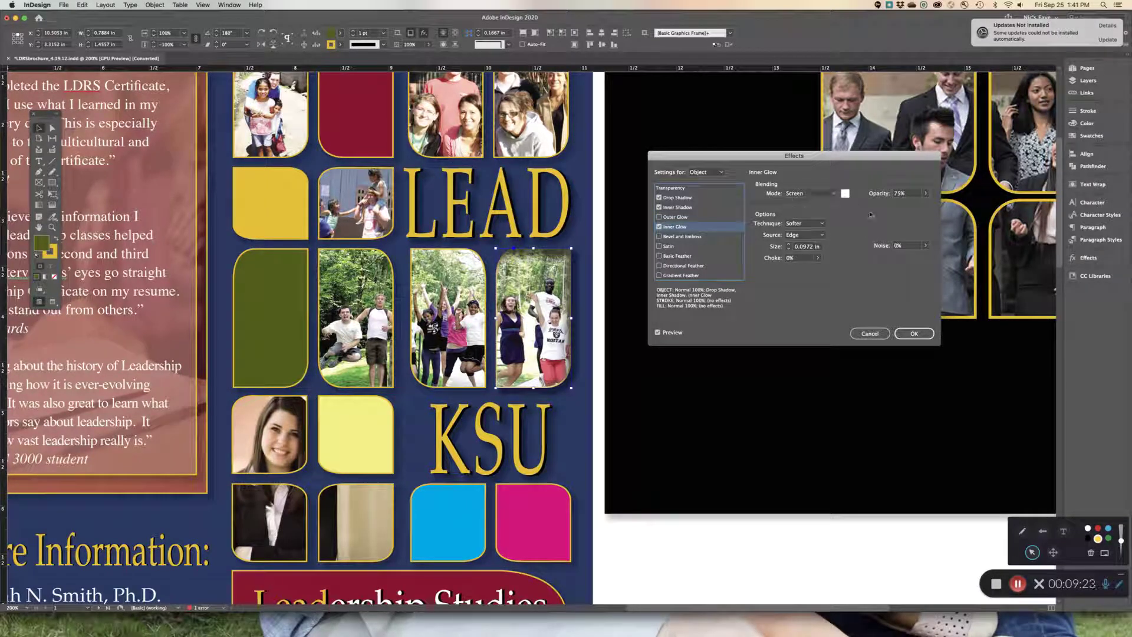
left_click(659, 227)
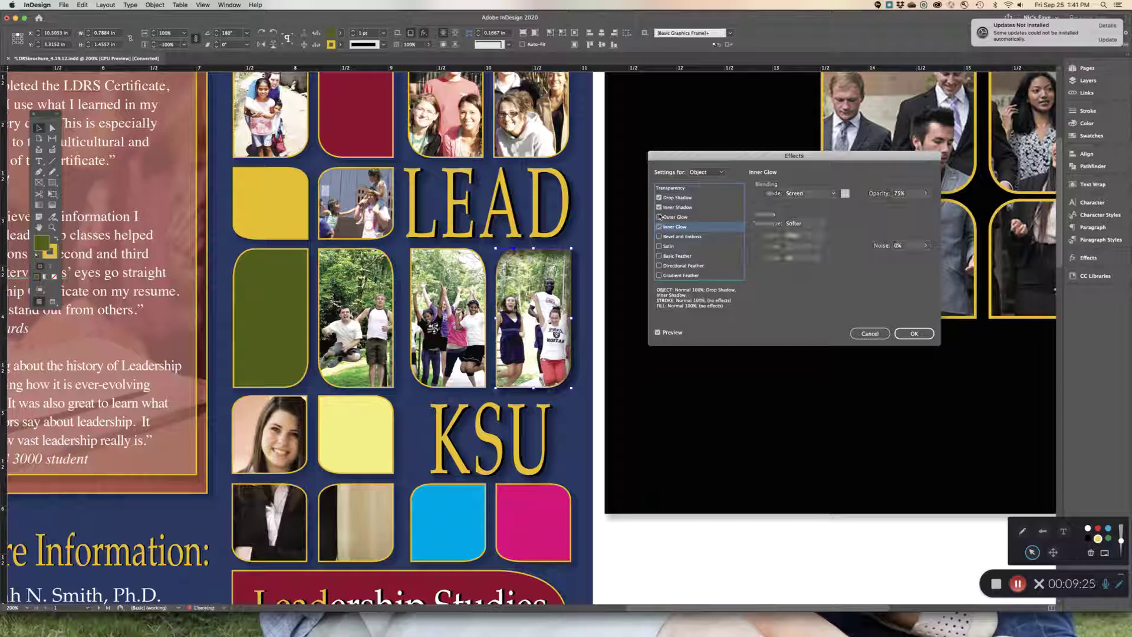
left_click(659, 207)
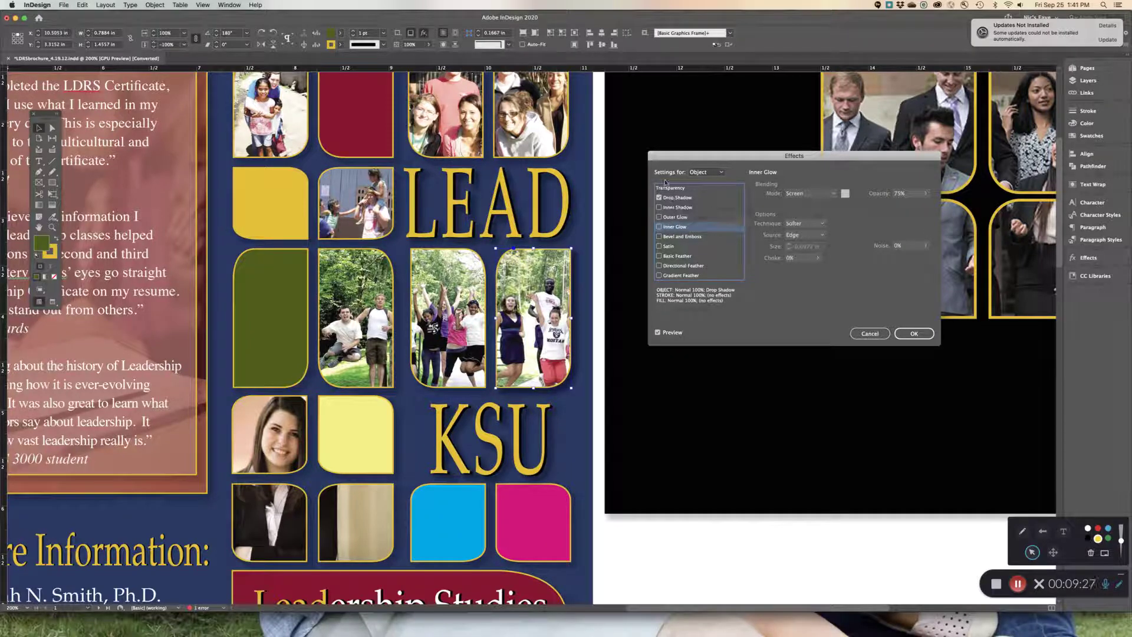